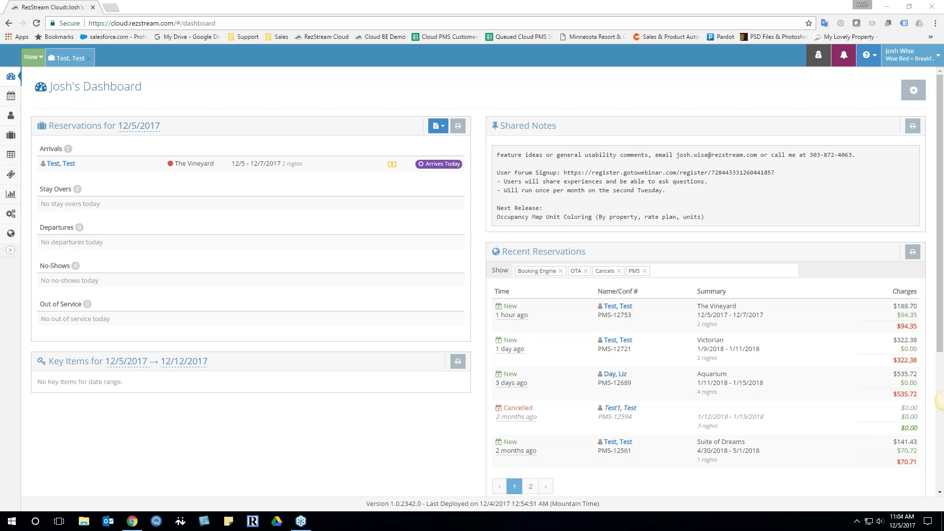
Review the People Tags list in the configuration, including its second page, and return to the settings overview.
left_click(11, 215)
scroll(69, 295, "down", 2)
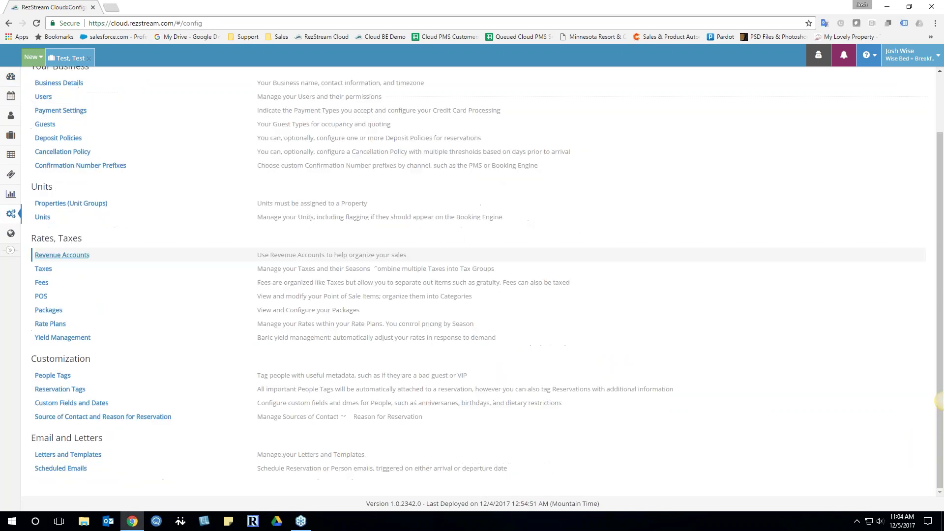
left_click(54, 378)
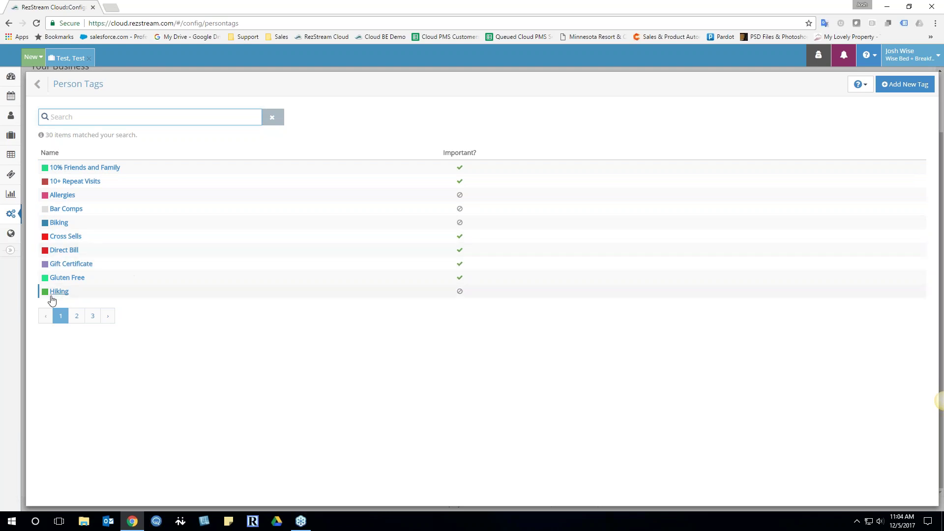
left_click(77, 316)
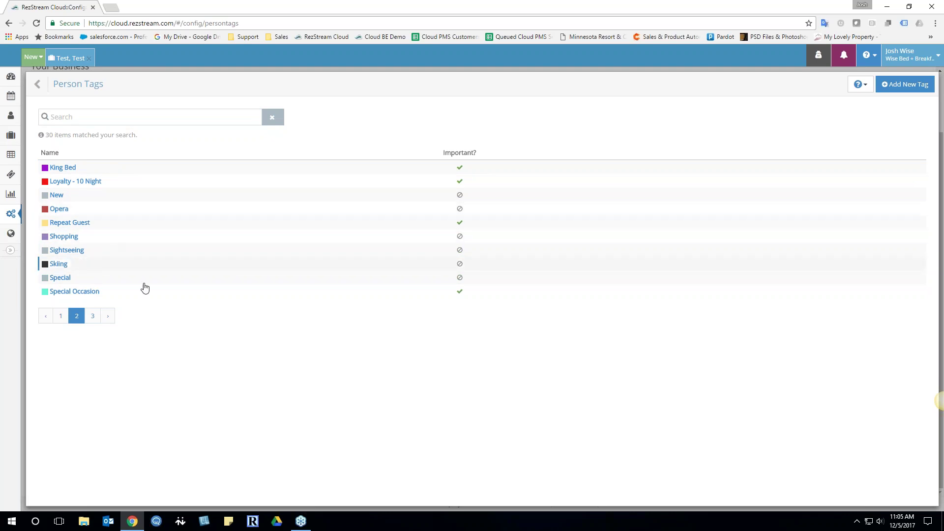
left_click(61, 316)
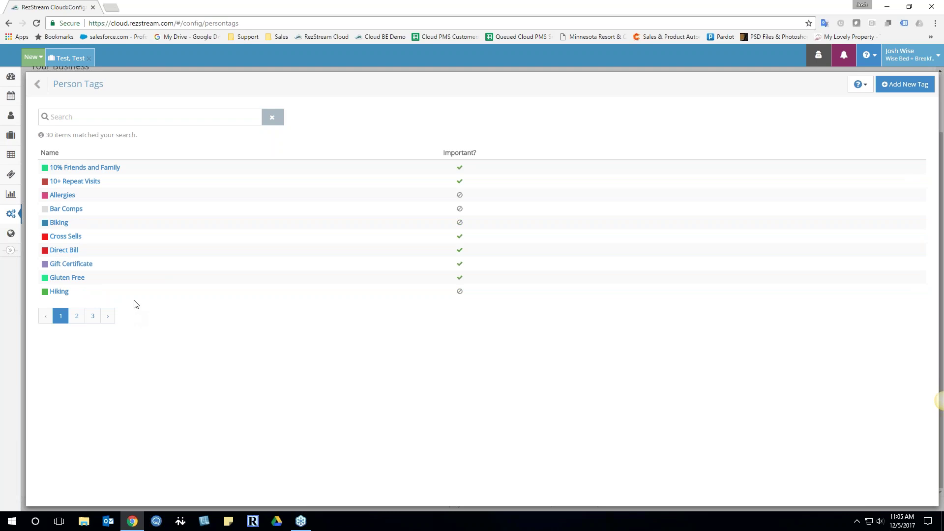
left_click(36, 86)
Review both pages of the Reservation Tags list and close it.
left_click(70, 393)
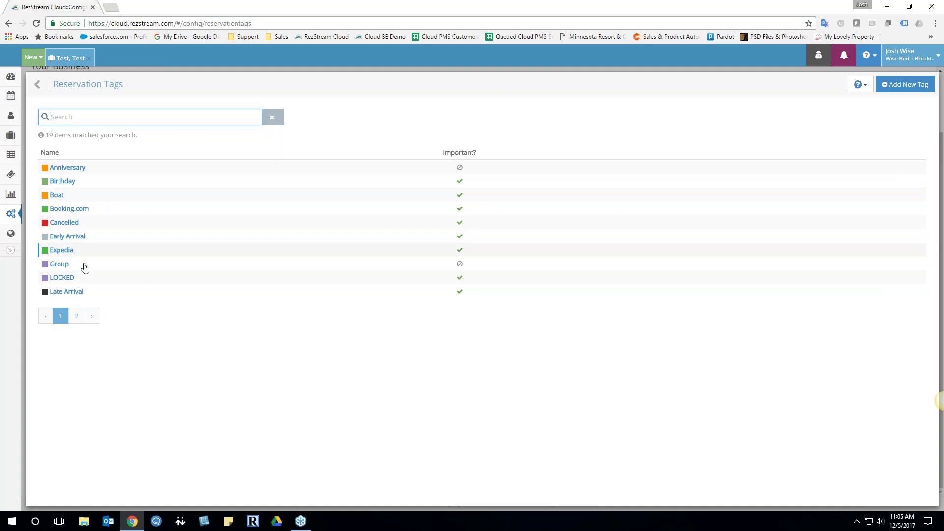
left_click(77, 316)
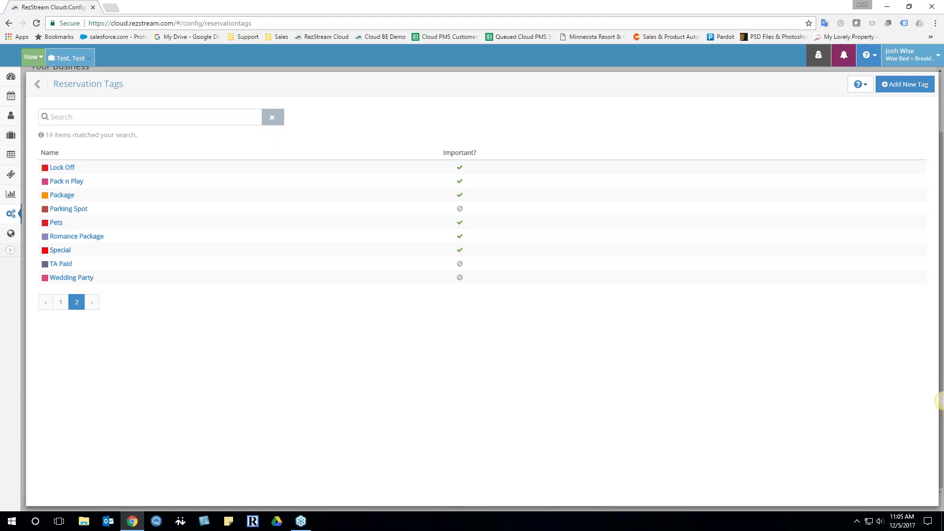
left_click(270, 94)
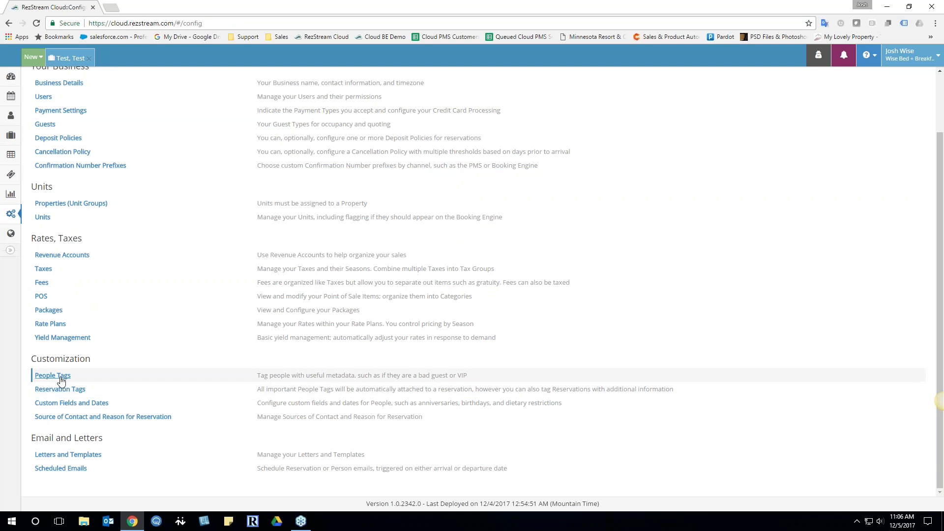
Add the Anniversary tag to The Vineyard reservation starting 12/5 on the occupancy map.
left_click(10, 99)
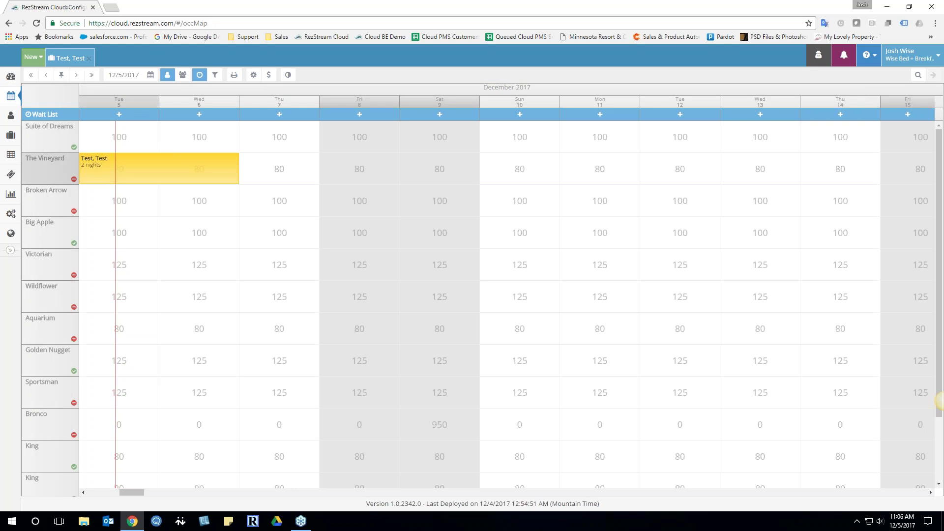
left_click(158, 175)
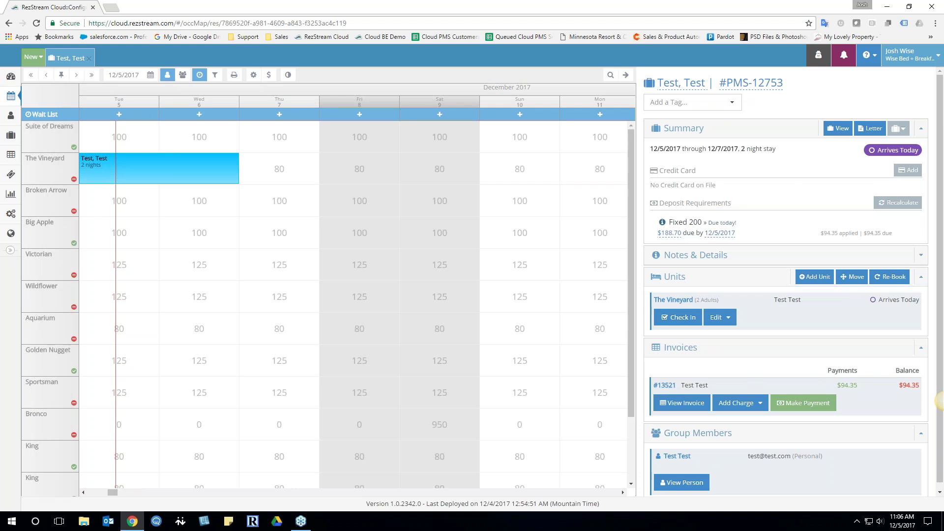
left_click(733, 107)
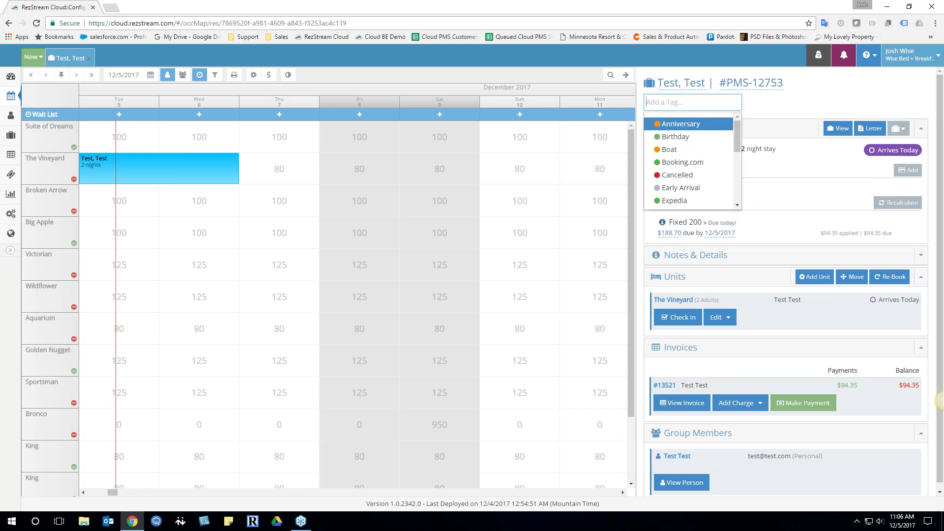
left_click(695, 124)
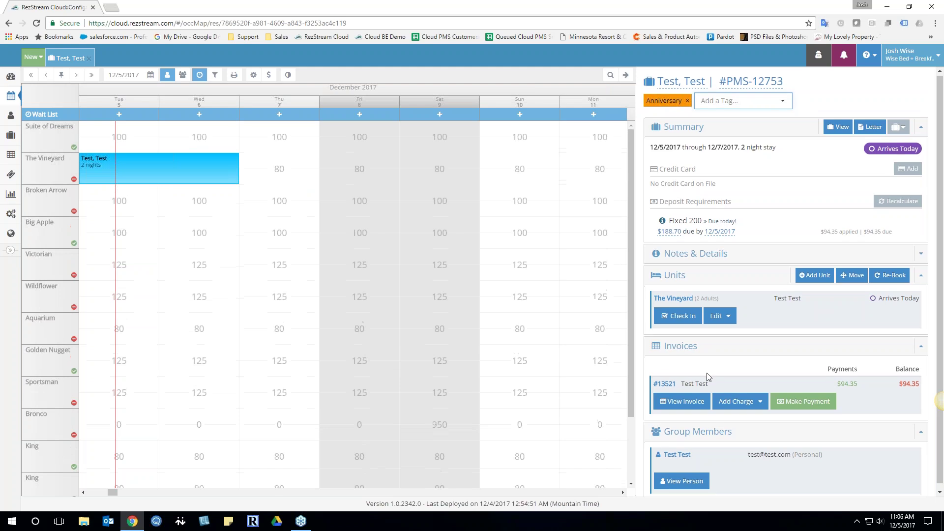
Add the Allergies tag to the person record of the group member on The Vineyard reservation.
scroll(707, 377, "down", 1)
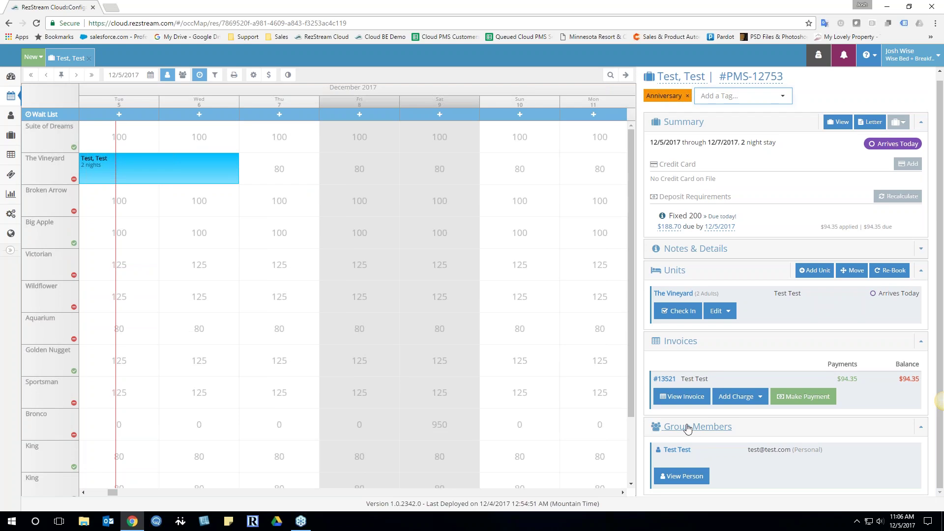
scroll(702, 432, "up", 1)
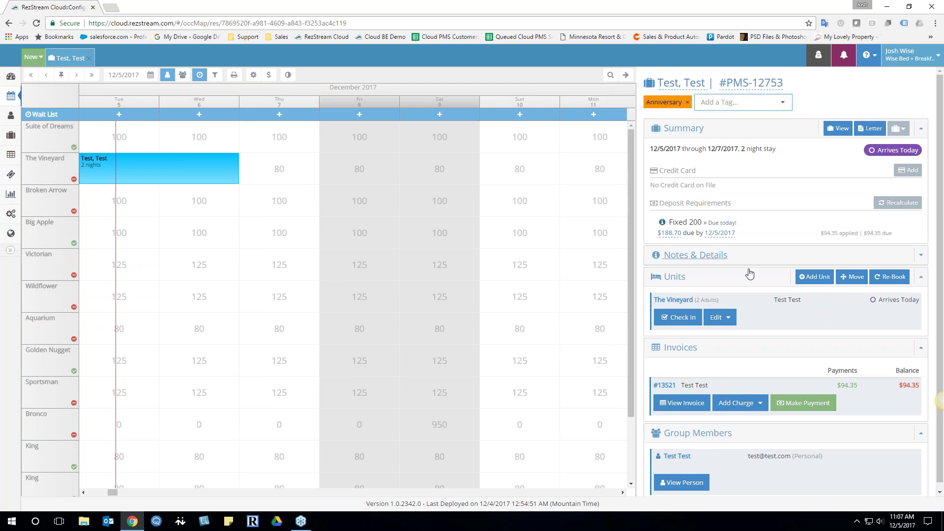
scroll(883, 433, "down", 1)
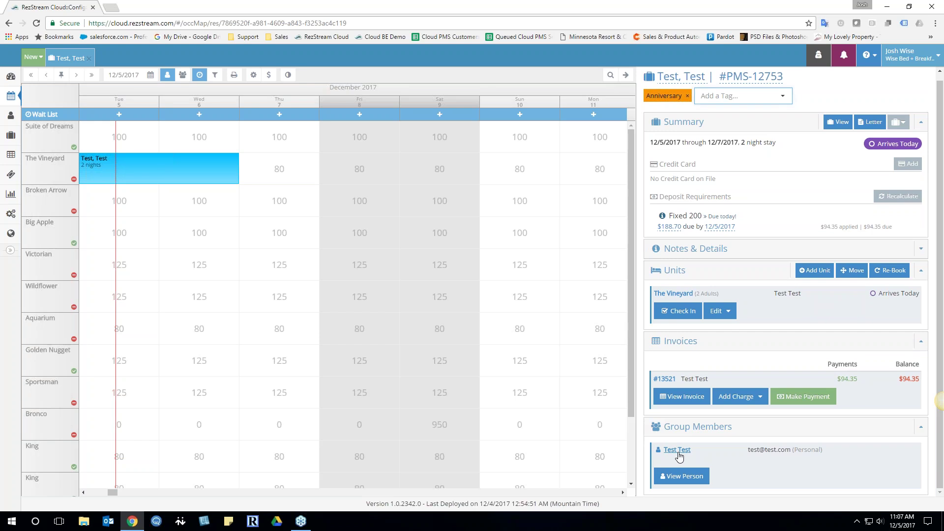
left_click(690, 481)
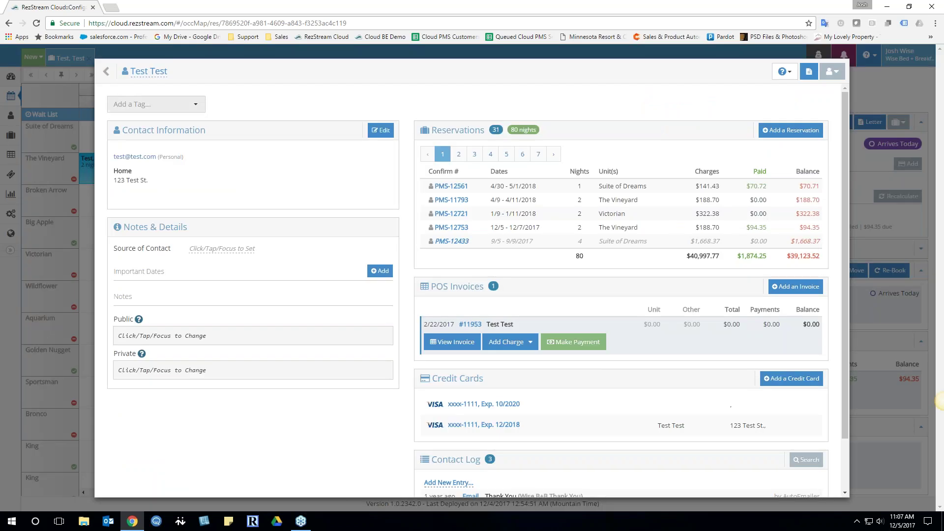
left_click(182, 104)
left_click(150, 151)
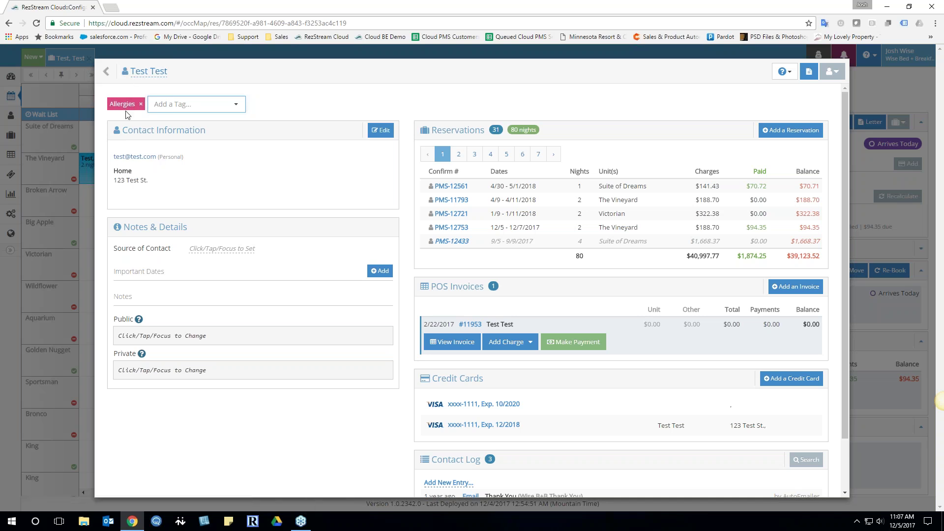
left_click(157, 71)
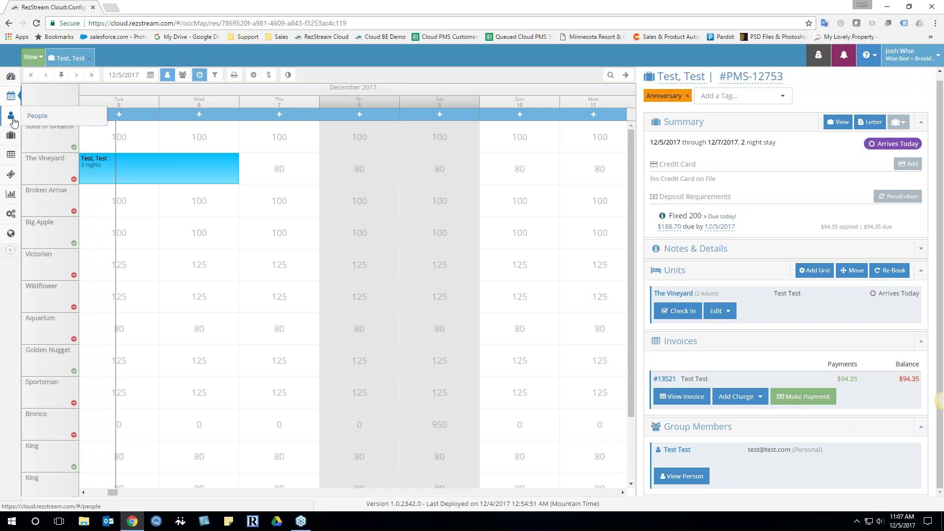
Reload the occupancy map without the reservation details and reopen The Vineyard reservation to check its tags.
left_click(626, 75)
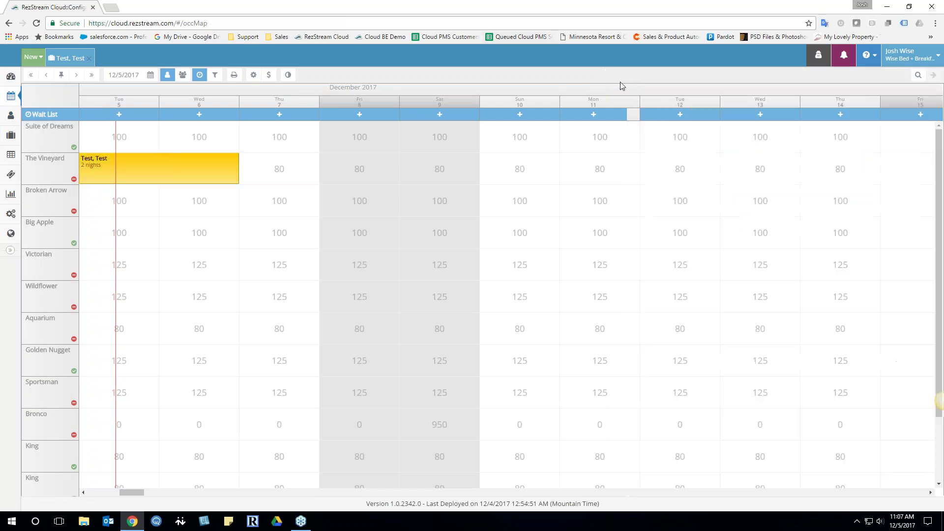
left_click(37, 23)
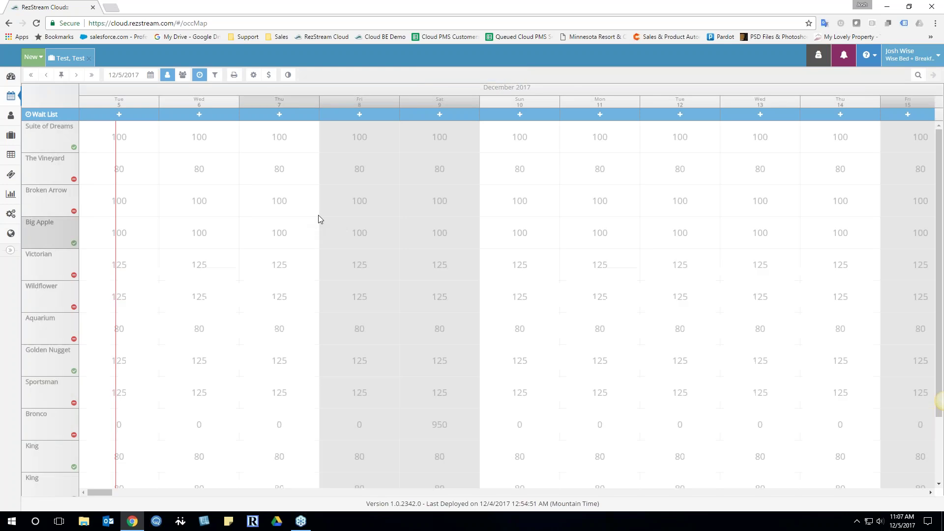
left_click(175, 172)
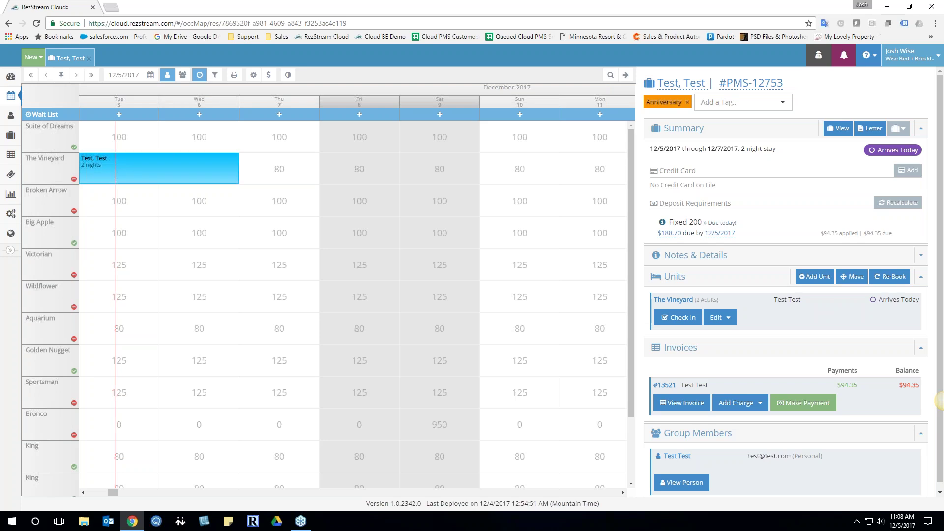
Flag the Allergies person tag as important, save it and return to the configuration overview.
left_click(11, 213)
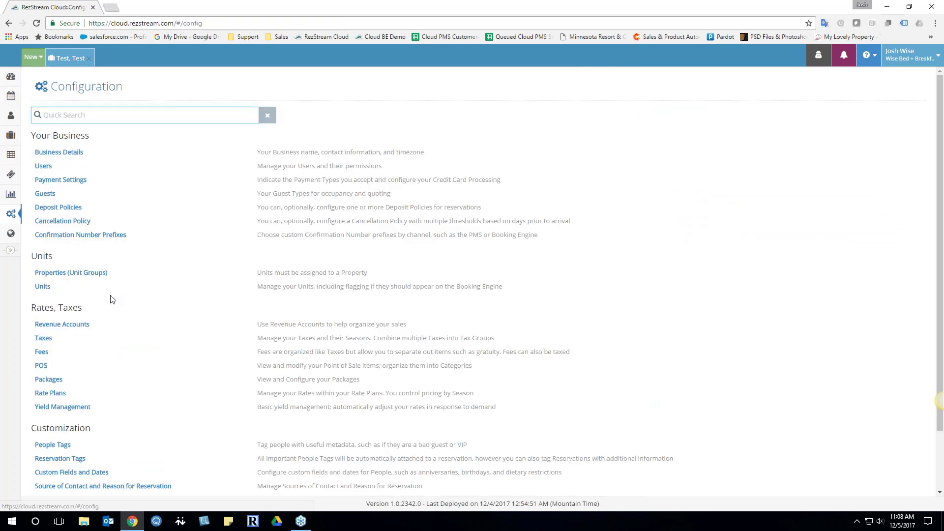
left_click(53, 446)
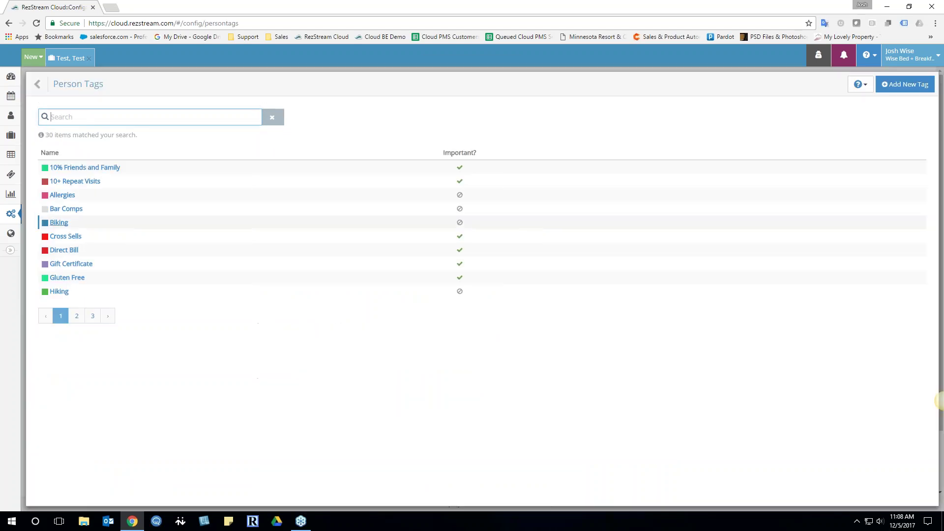
left_click(63, 195)
left_click(203, 155)
left_click(900, 84)
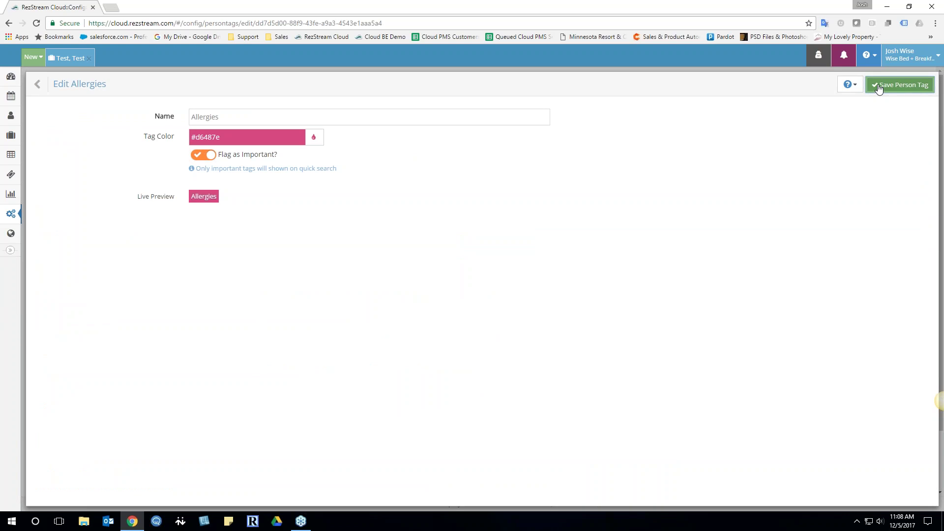
left_click(42, 86)
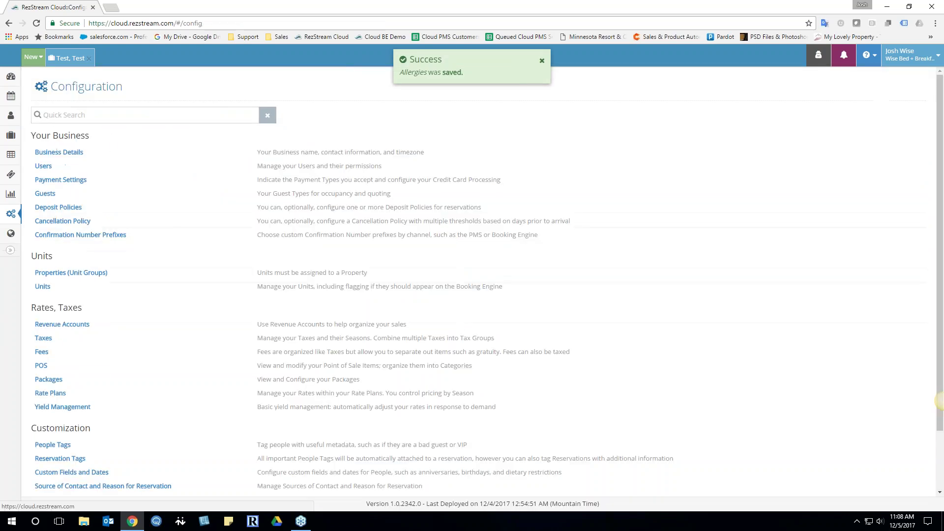
Flag the Anniversary reservation tag as important and save it.
left_click(53, 458)
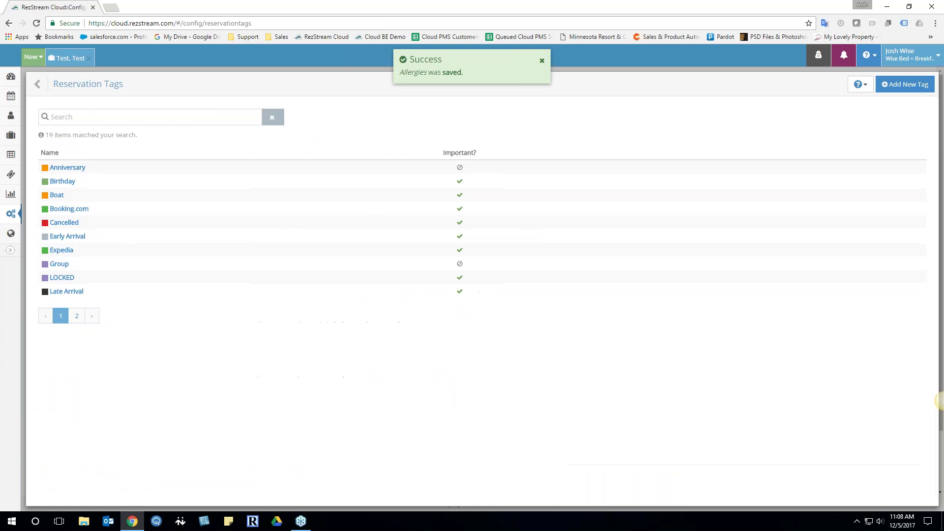
left_click(68, 167)
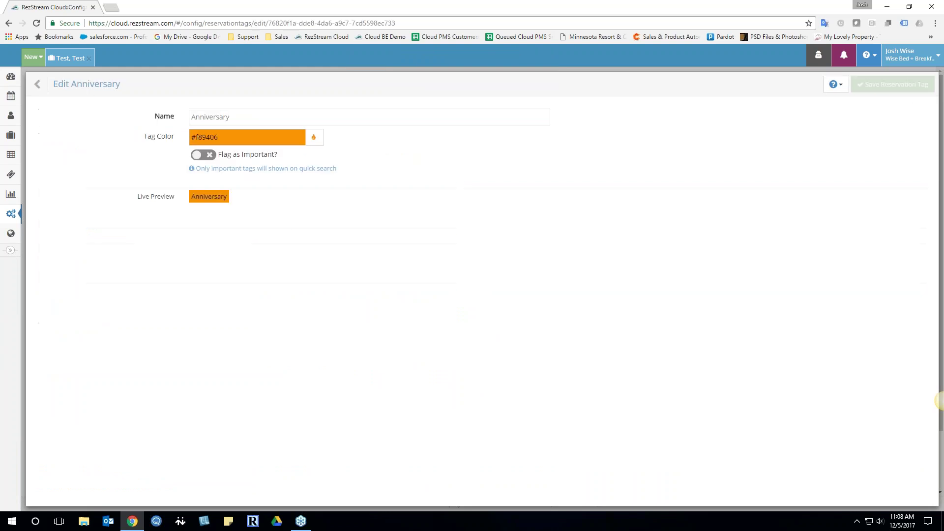
left_click(197, 155)
left_click(863, 87)
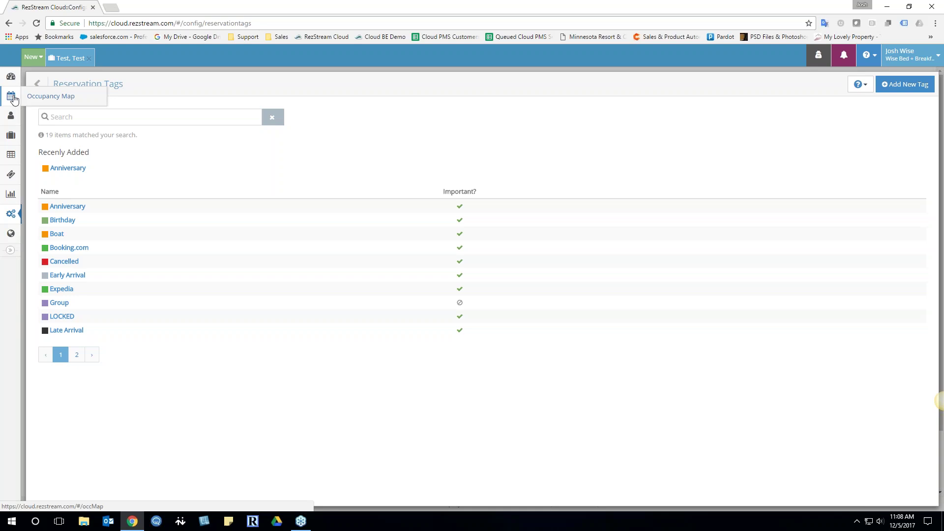
Check how the tags appear on The Vineyard reservation in the occupancy map and in the dashboard's arrivals.
left_click(11, 97)
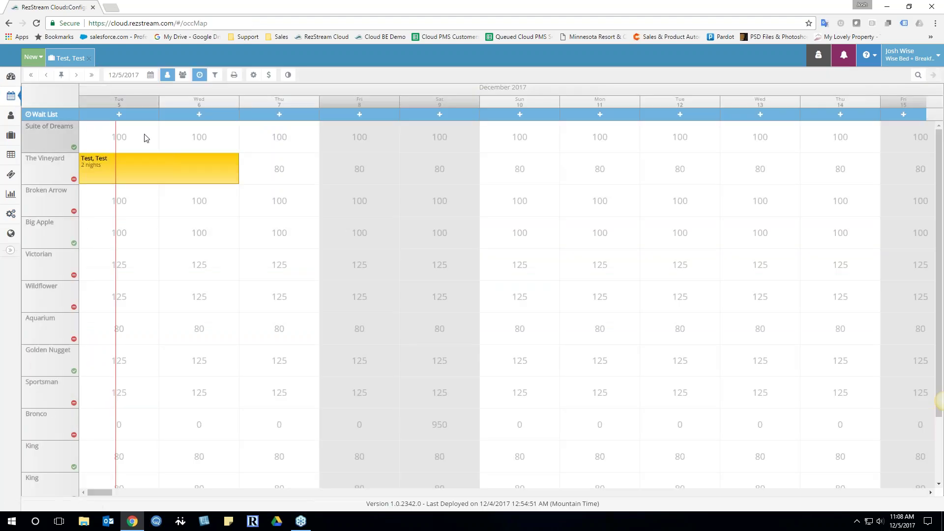
left_click(230, 176)
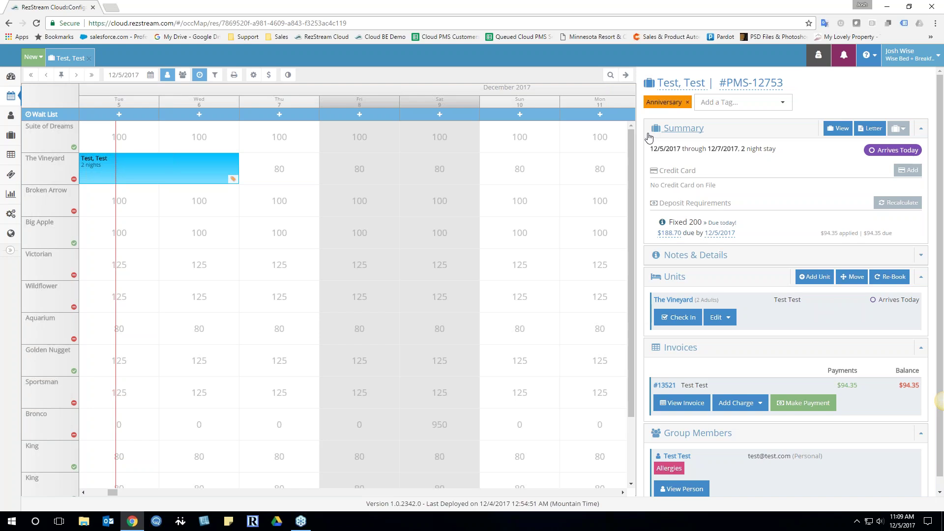
left_click(11, 78)
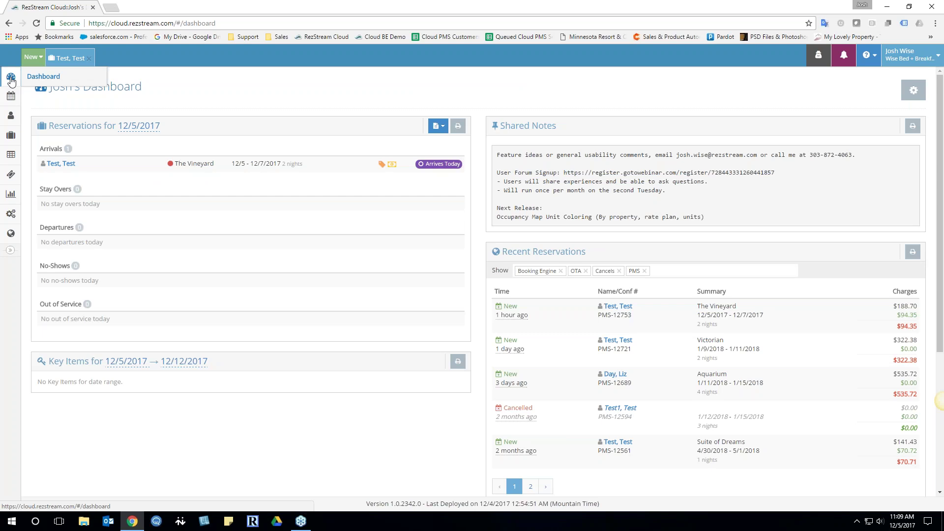
left_click(86, 167)
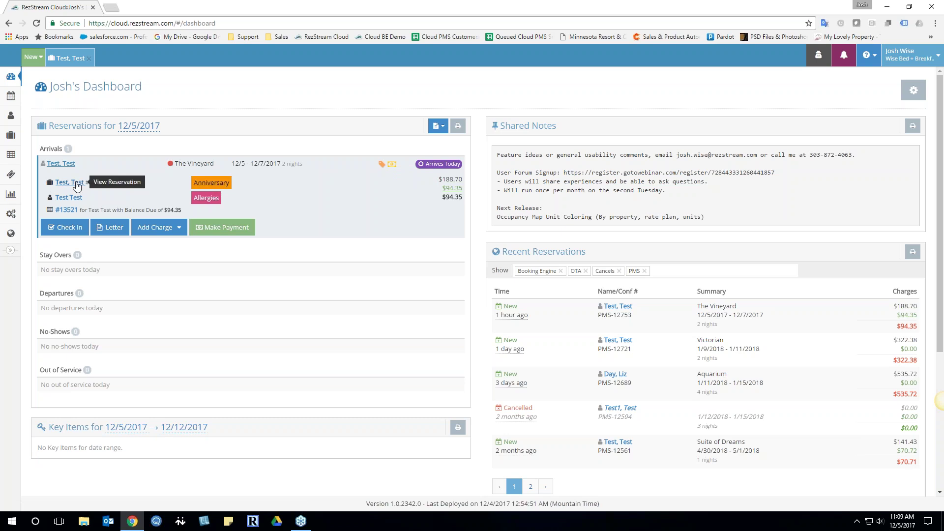
left_click(69, 182)
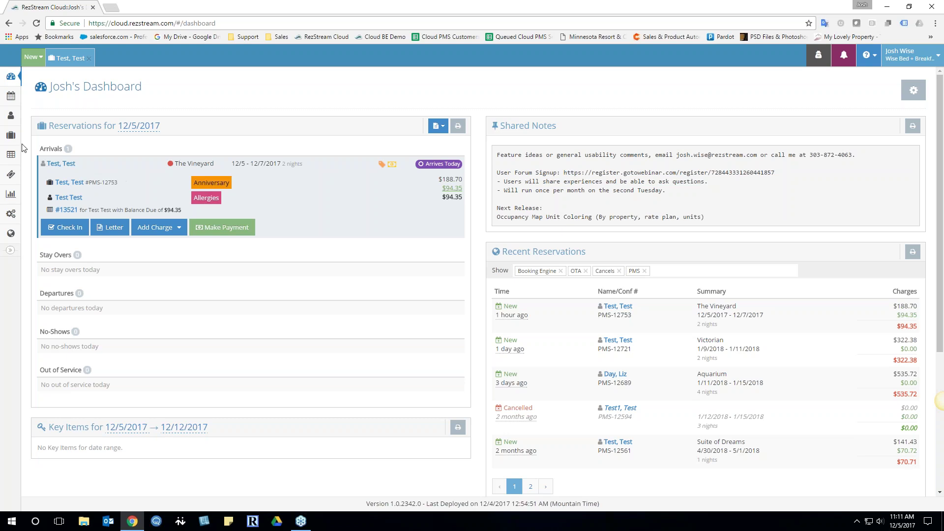
Open the reservation Arrivals report for 12/5/2017 to examine the tags in its notes.
left_click(7, 194)
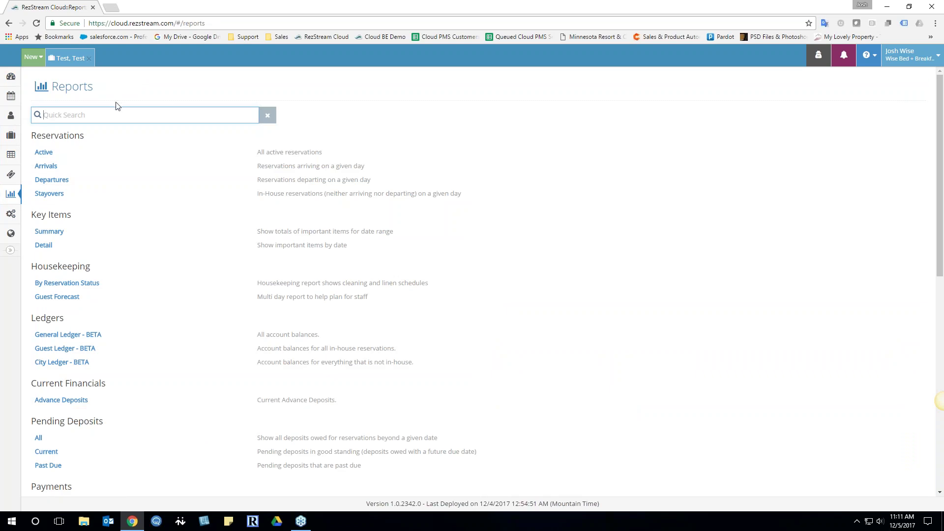
left_click(45, 167)
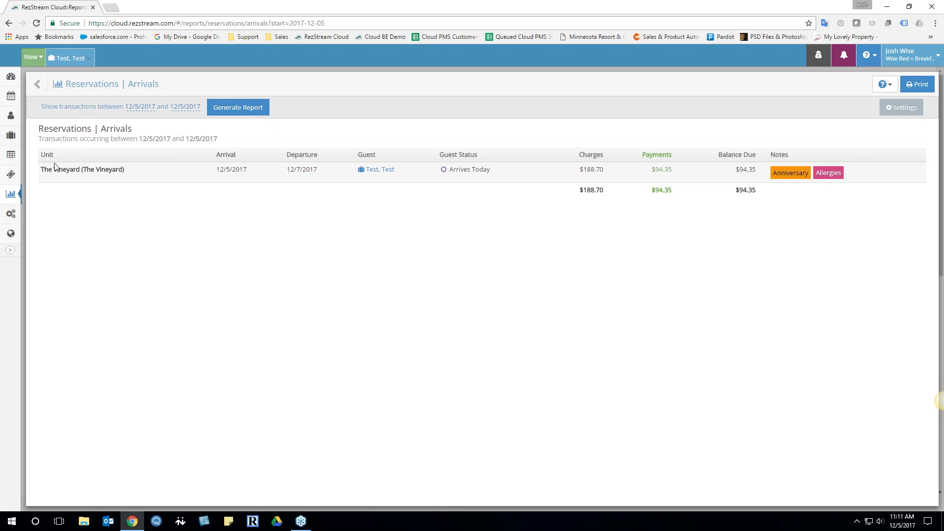
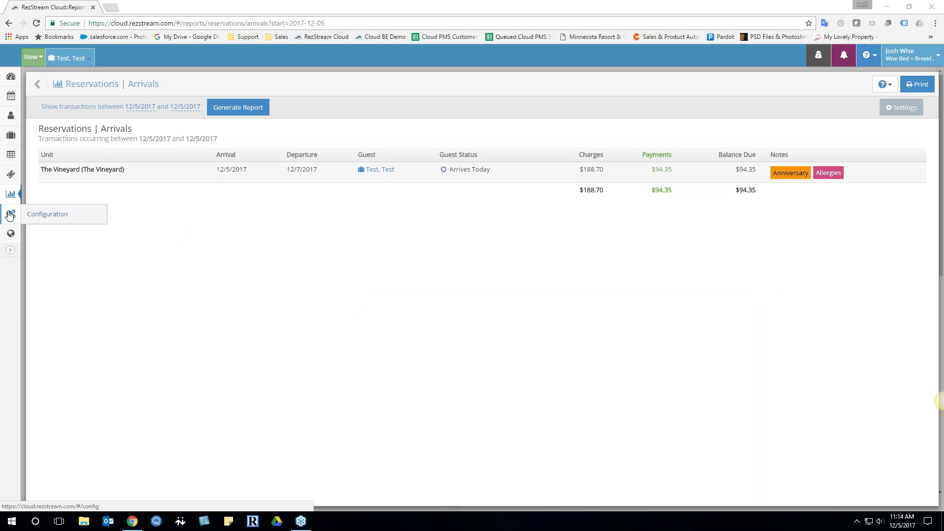
Start a new rate named Weekly in the Bed and Breakfast Rooms - Queen Beds rate plan.
scroll(228, 142, "down", 1)
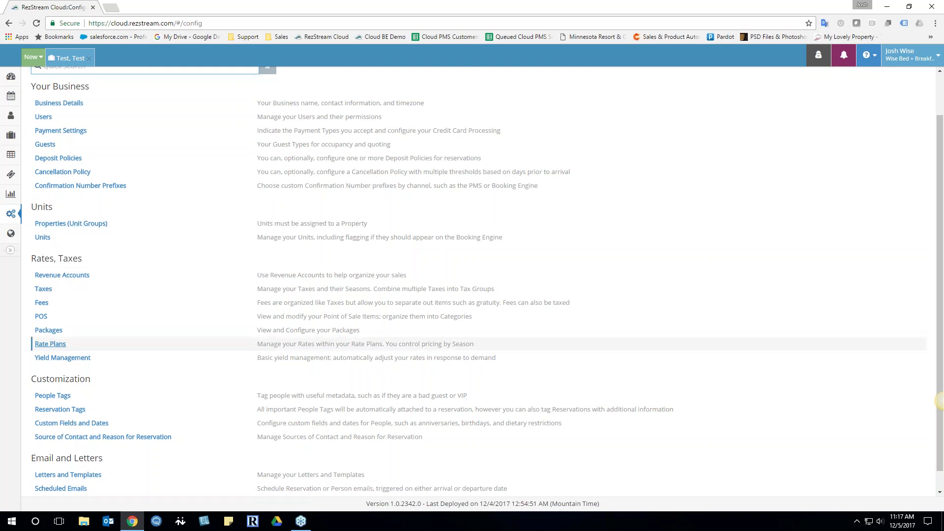
left_click(55, 344)
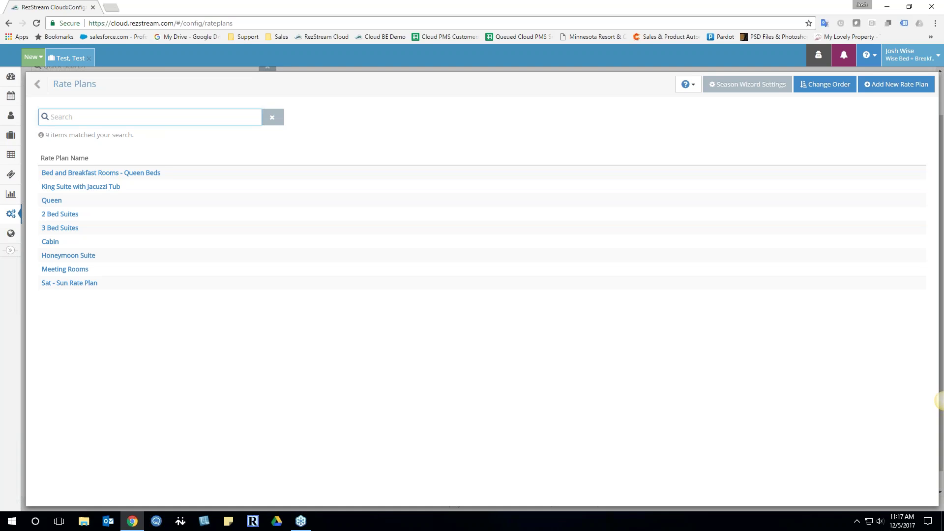
left_click(135, 173)
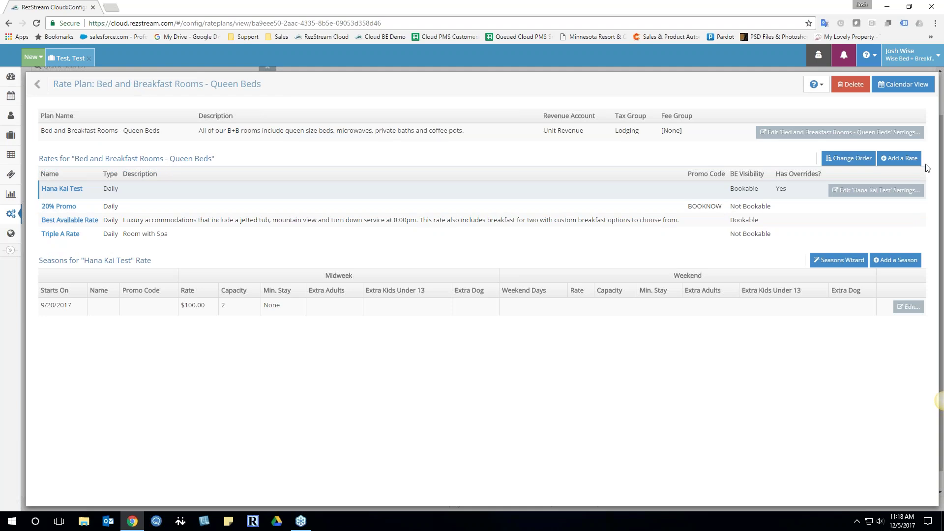
left_click(905, 159)
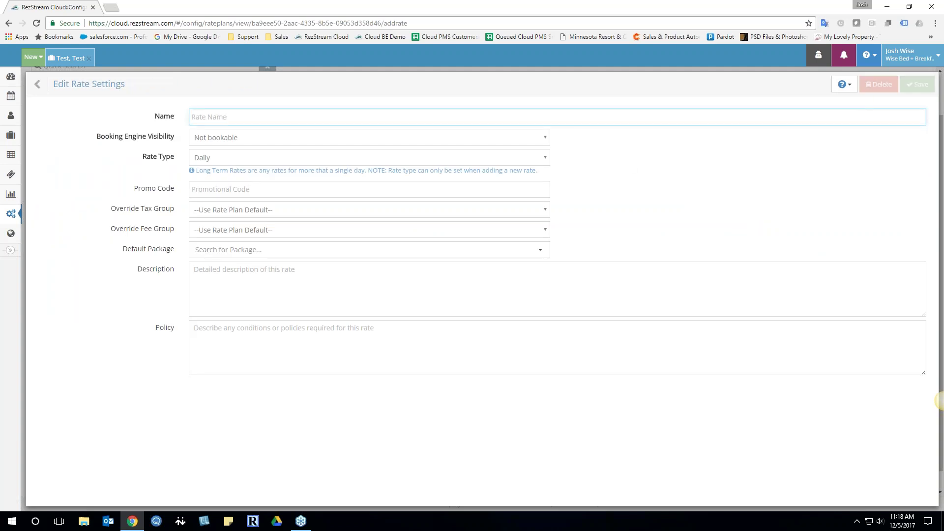
type("Weekly")
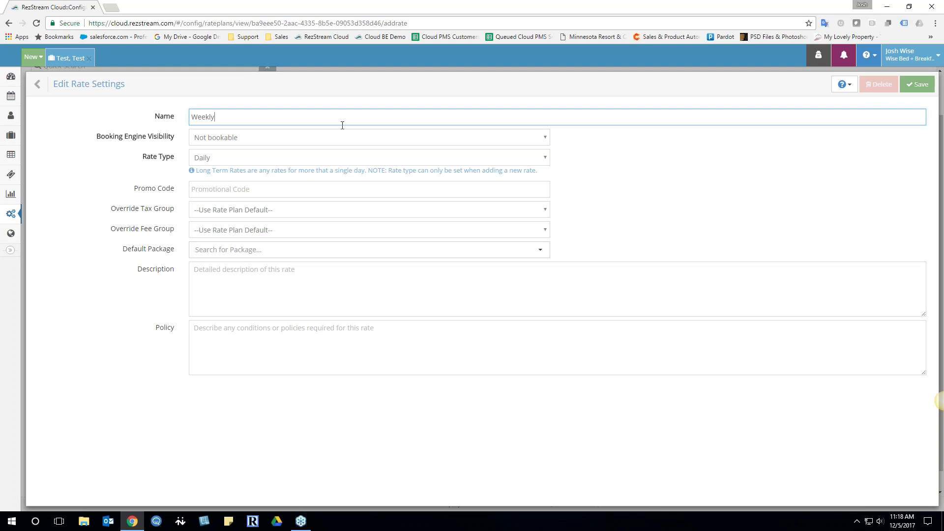
Make the new rate Bookable with the Extended rate type, describe it as "Test Test Test." and save it.
left_click(545, 137)
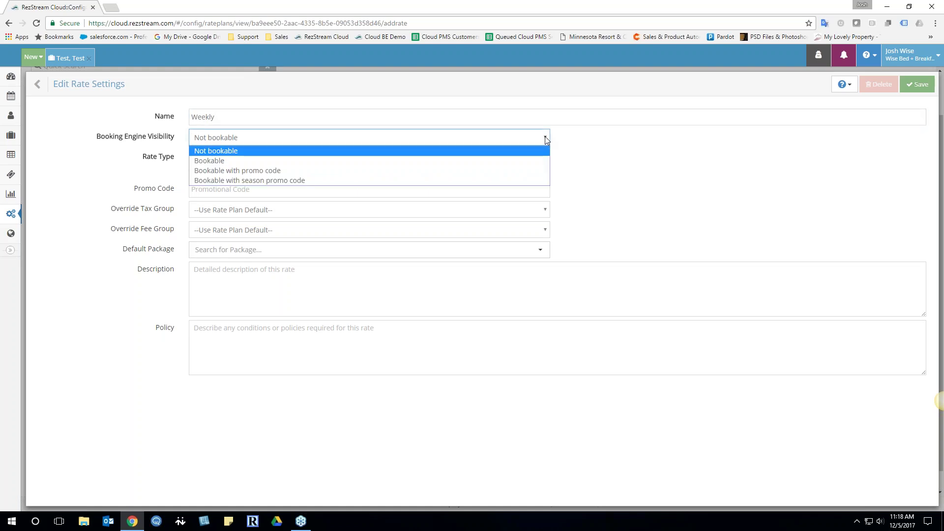
left_click(541, 161)
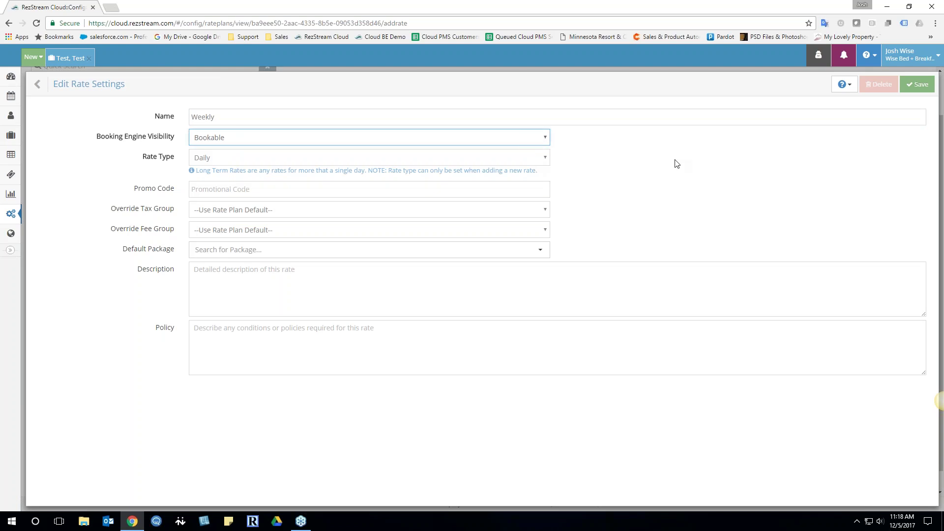
left_click(545, 159)
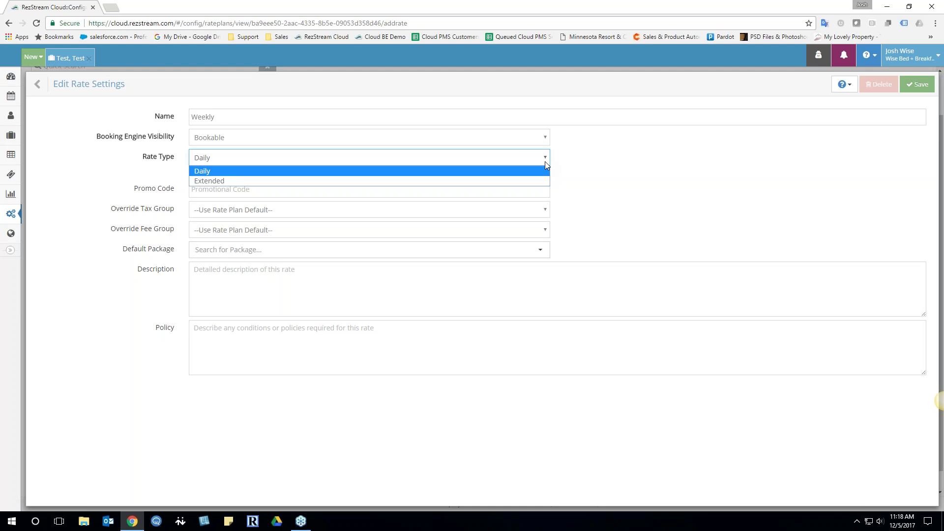
left_click(525, 182)
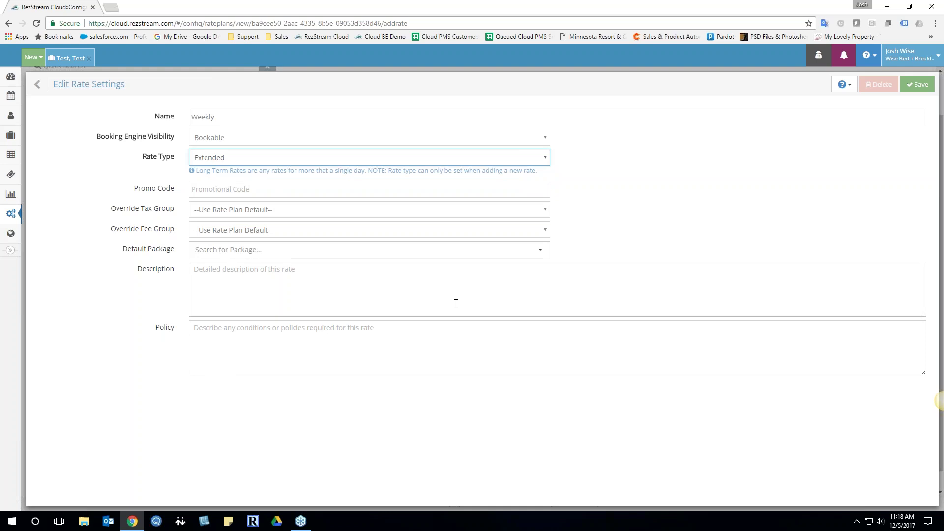
left_click(197, 270)
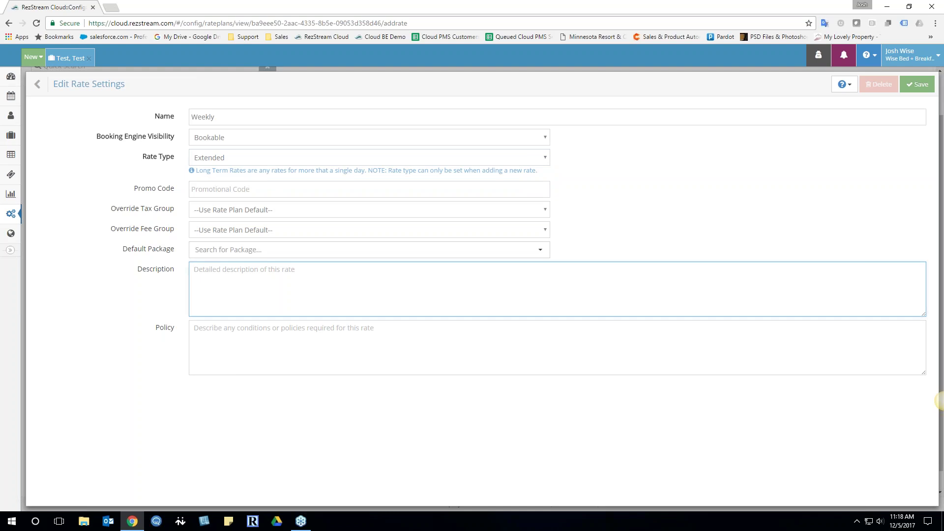
type("Test Test Test.")
left_click(917, 85)
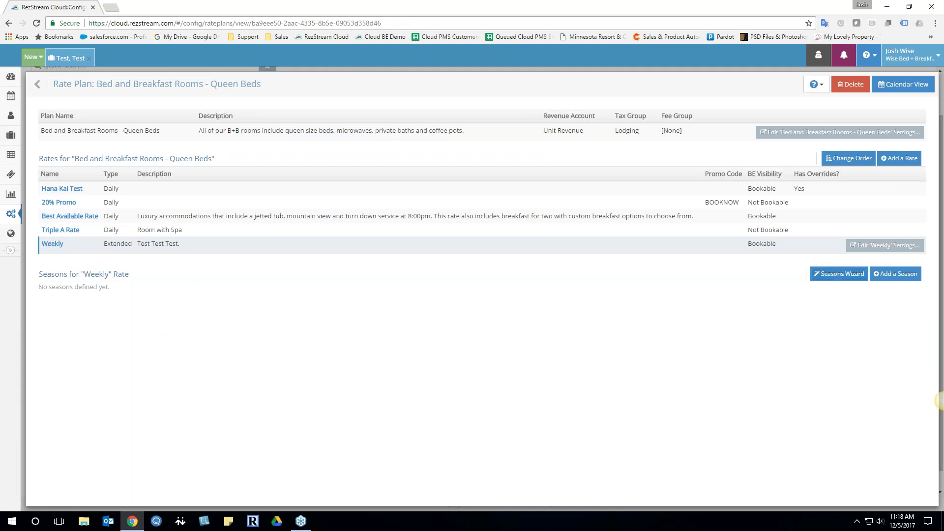
Add a season named Busy Season to the Weekly rate with a start date of 5/1/2018.
left_click(896, 274)
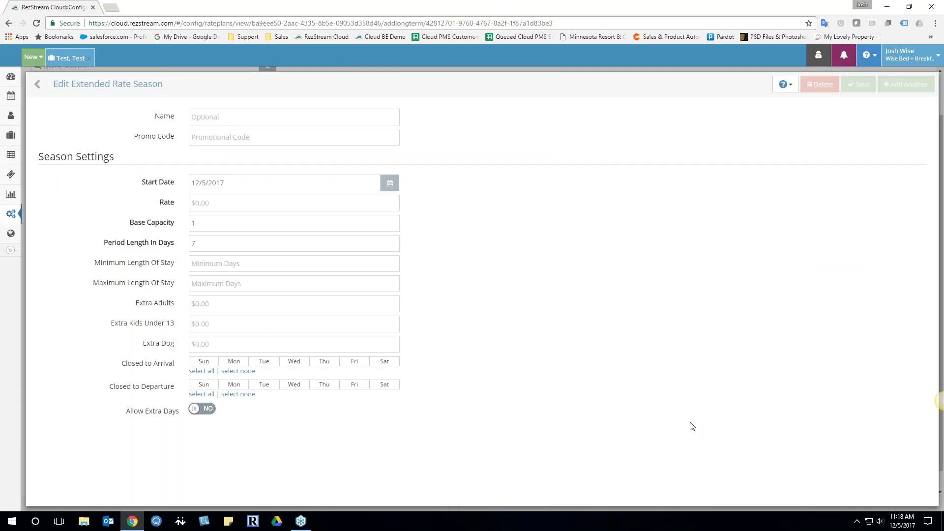
left_click(288, 122)
type("Busy Season")
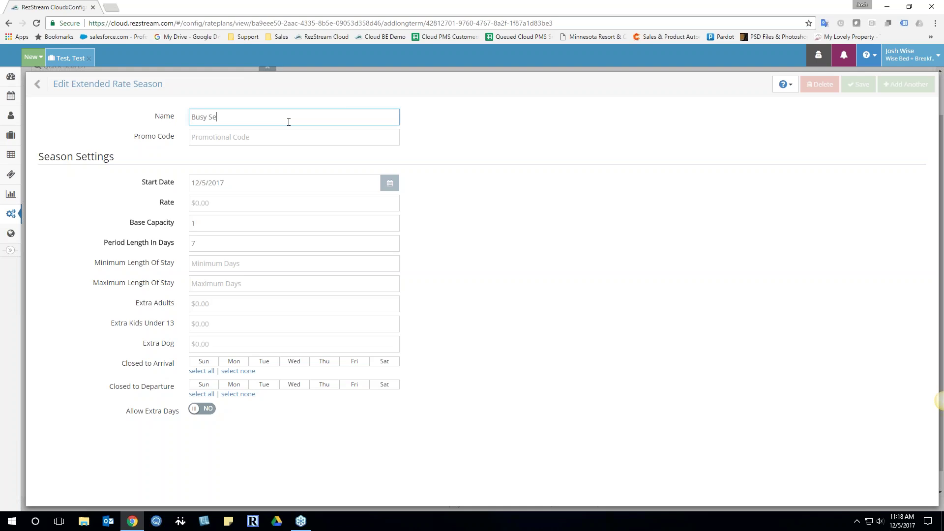
left_click(391, 183)
left_click(325, 205)
left_click(325, 205)
left_click(325, 206)
left_click(325, 206)
left_click(325, 205)
left_click(242, 240)
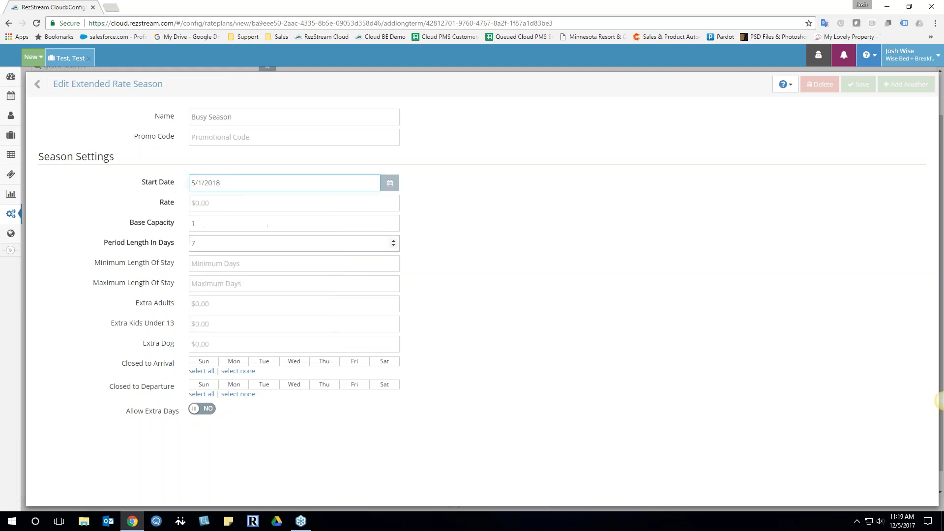
Set the season's rate to $1,299.00 and its base capacity to 2.
left_click(224, 202)
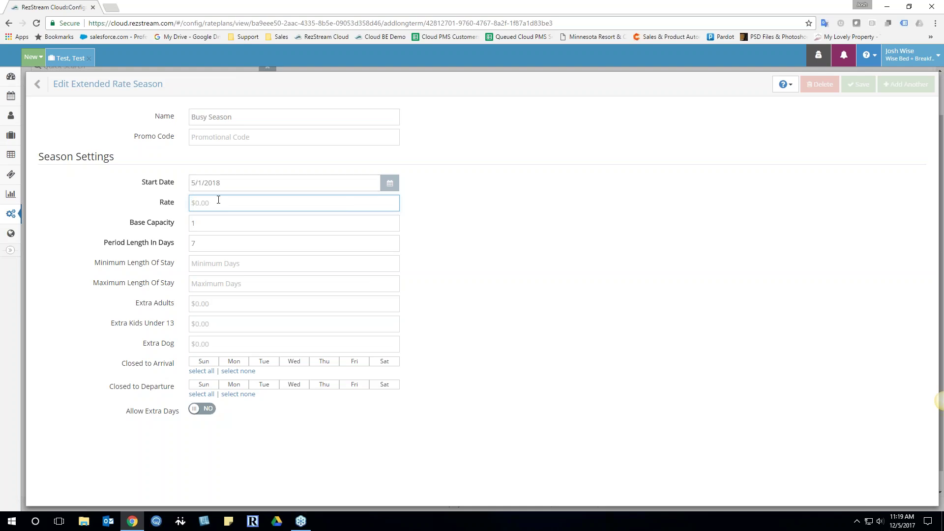
type("12")
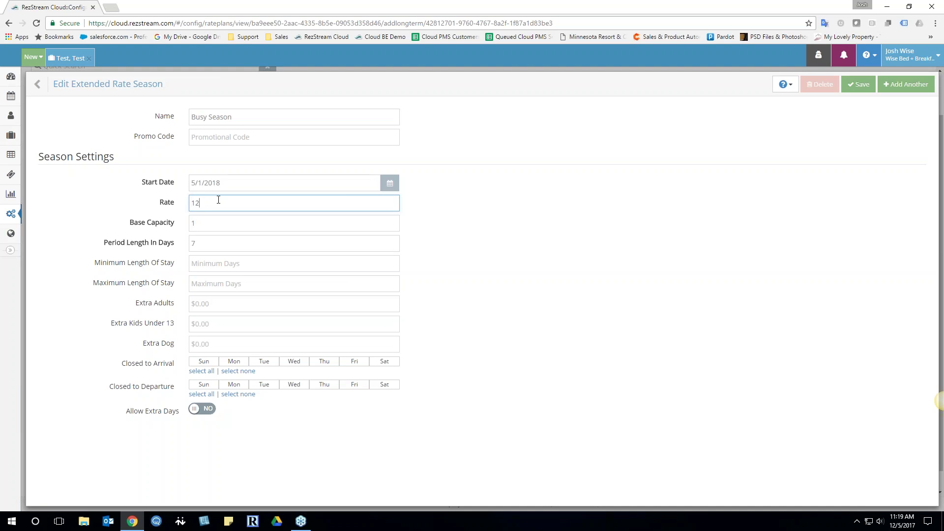
type("99")
left_click(393, 221)
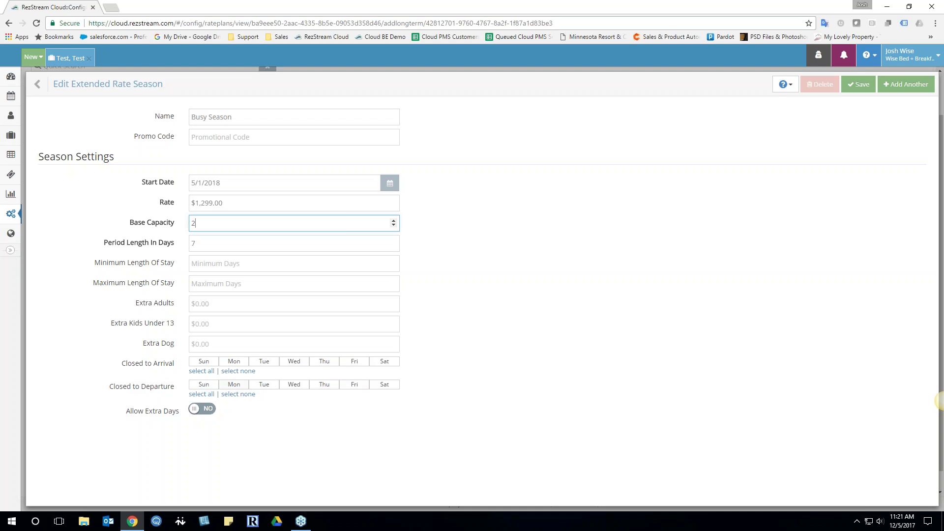
Close the season to arrivals from Sunday through Friday.
left_click(204, 362)
left_click(204, 362)
left_click(234, 361)
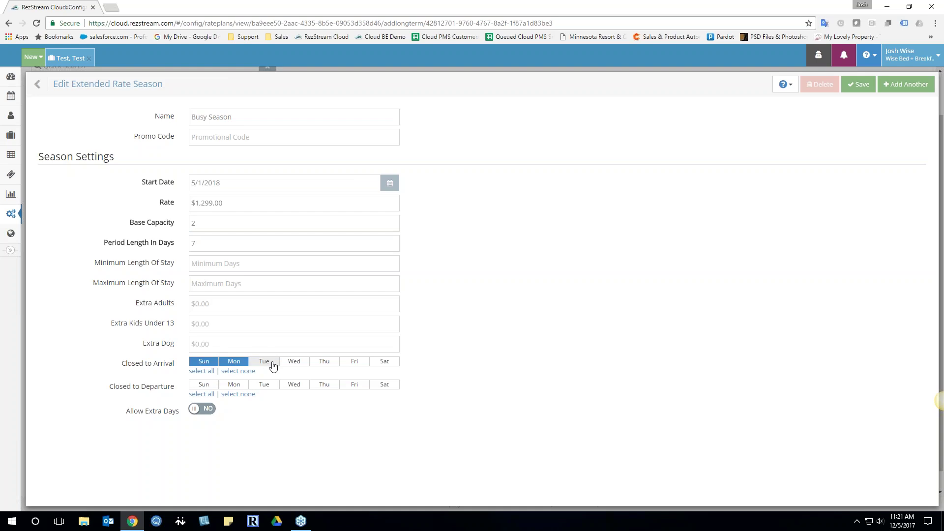
left_click(264, 362)
left_click(295, 362)
left_click(324, 362)
left_click(355, 362)
Close the season to departures from Sunday through Friday.
left_click(203, 385)
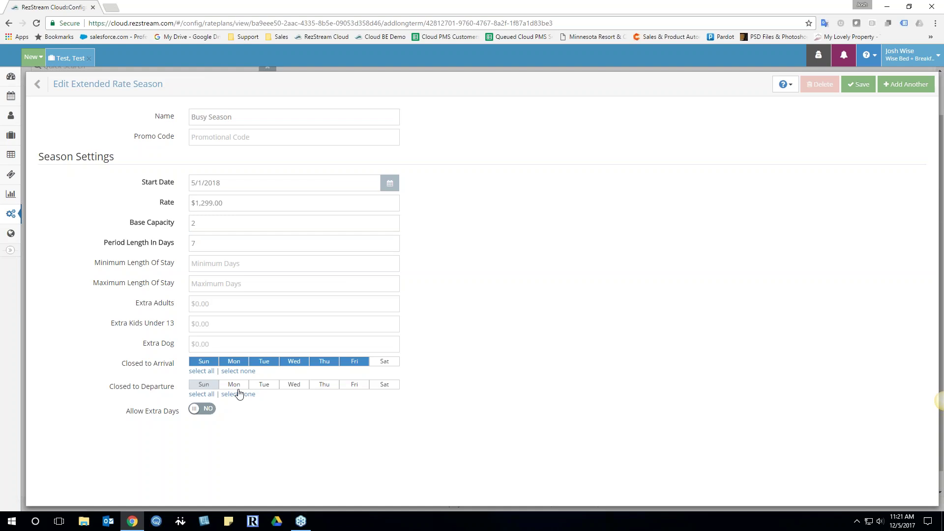
left_click(234, 385)
left_click(265, 384)
left_click(294, 385)
left_click(324, 385)
left_click(354, 384)
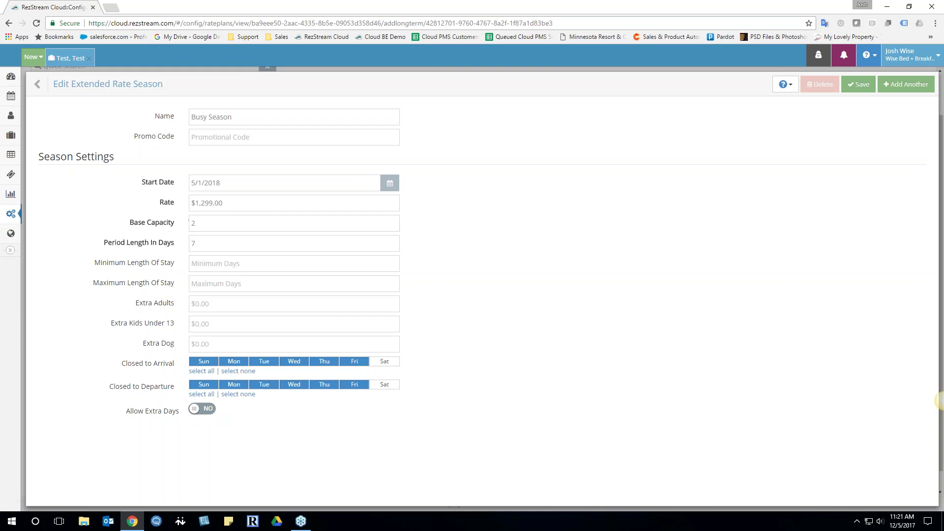
Allow extra days for the season to examine the extra day rate and day limits, and disallow them again.
left_click(196, 416)
scroll(443, 414, "down", 2)
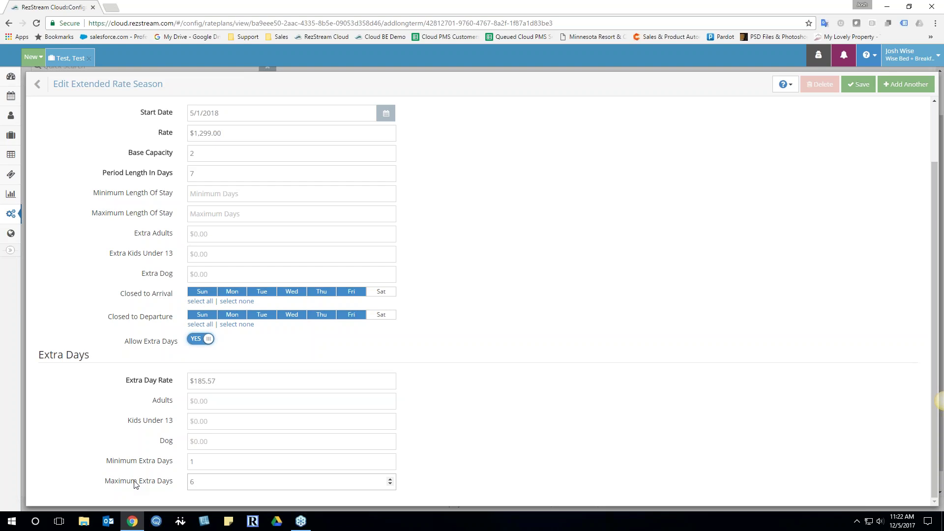
left_click(221, 382)
left_click(607, 407)
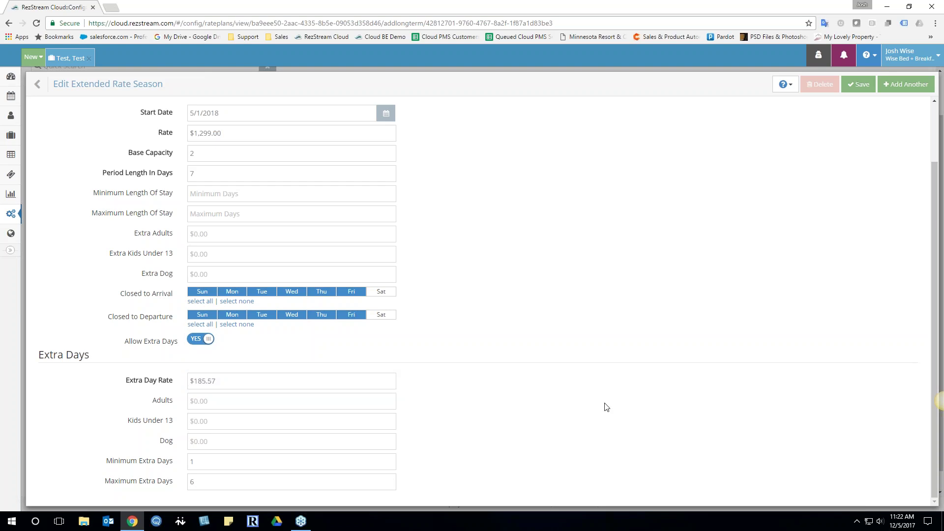
left_click(214, 382)
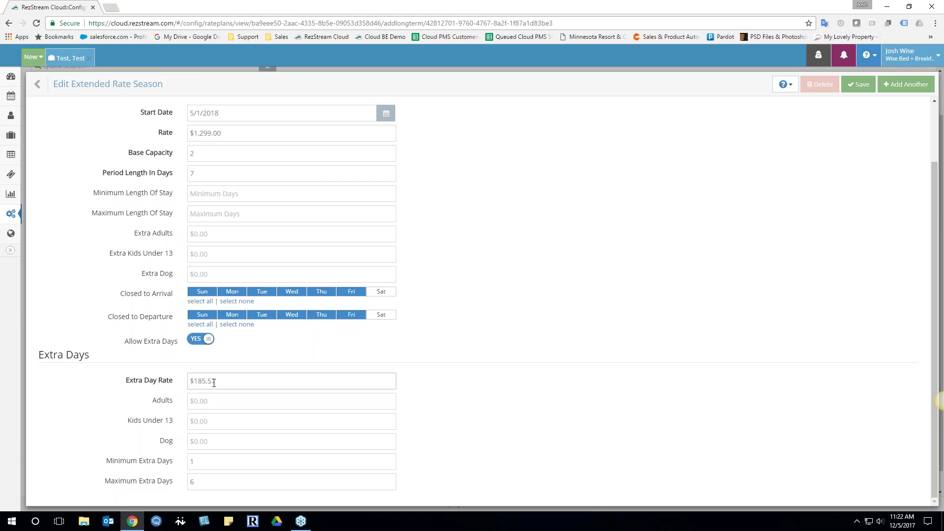
left_click(213, 131)
left_click(200, 175)
type("7")
left_click(214, 379)
left_click(207, 339)
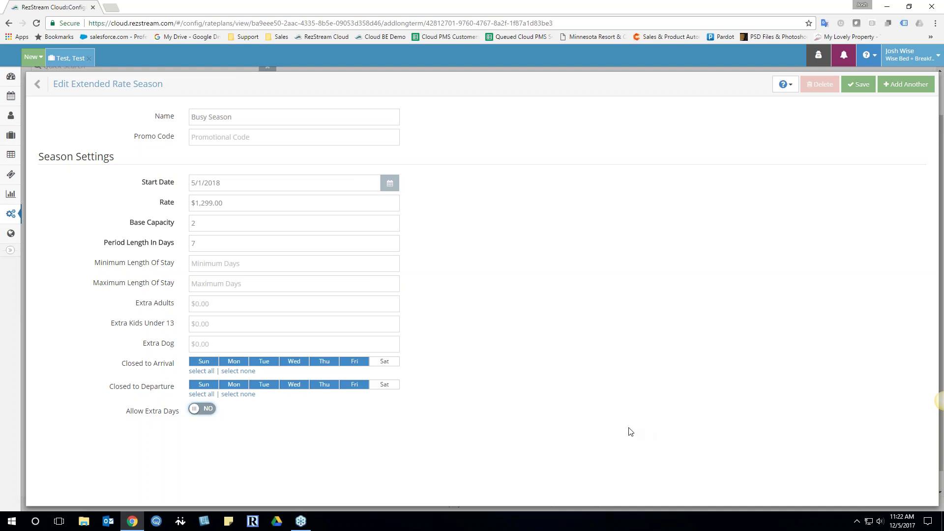
Save the season, and move the Weekly rate to first place in the rate plan's sort order and save the order.
left_click(854, 94)
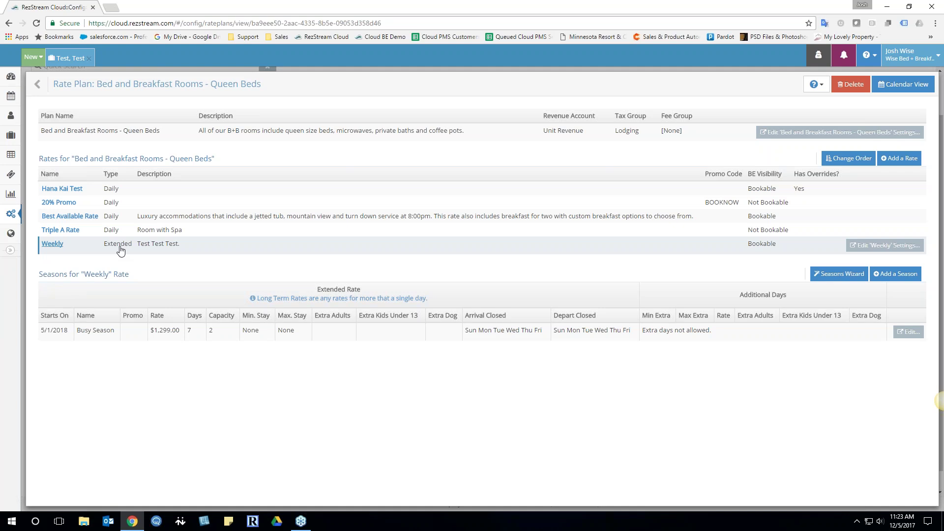
left_click(849, 158)
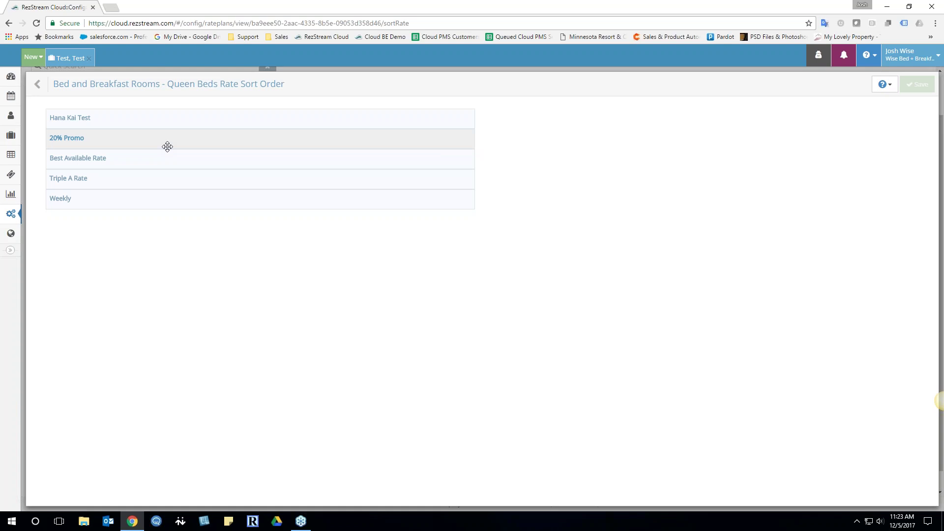
left_click_drag(170, 198, 172, 133)
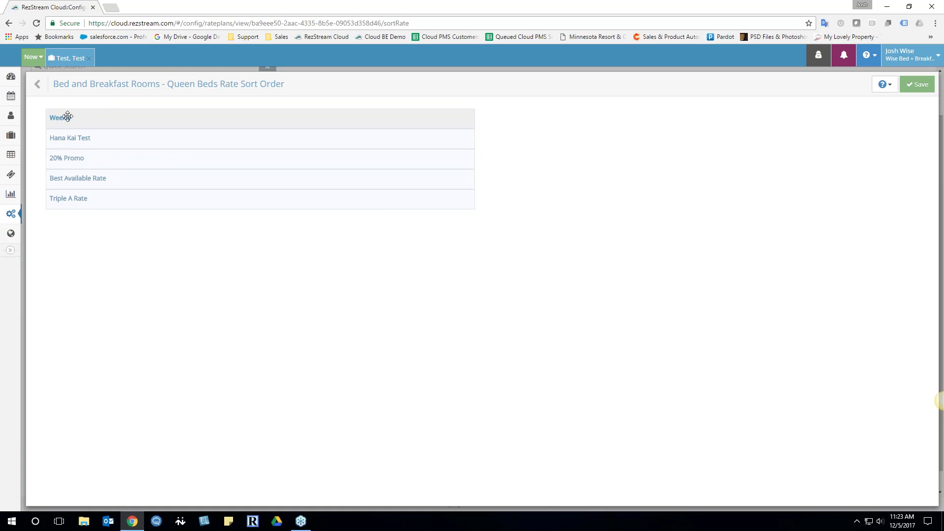
left_click(918, 84)
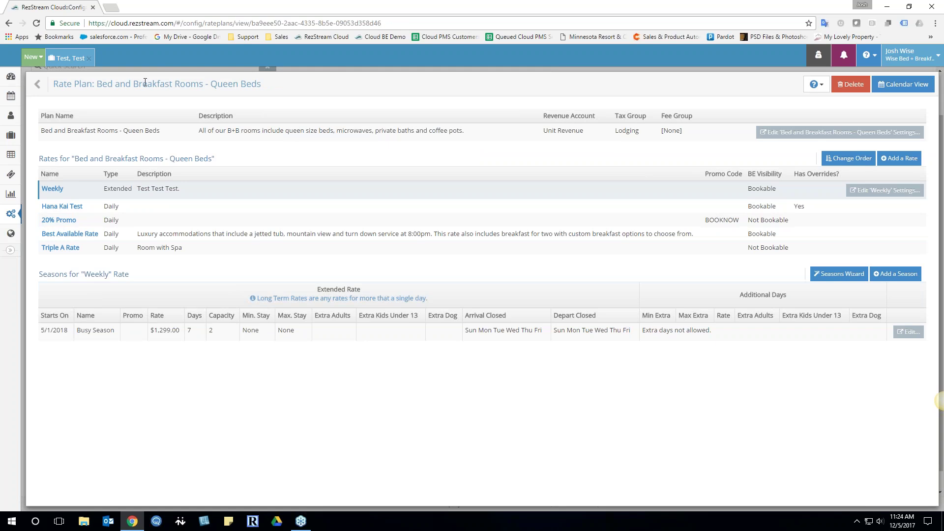
Show the occupancy map starting at 5/1/2018 to check how the weekly rate appears on the units.
left_click(12, 100)
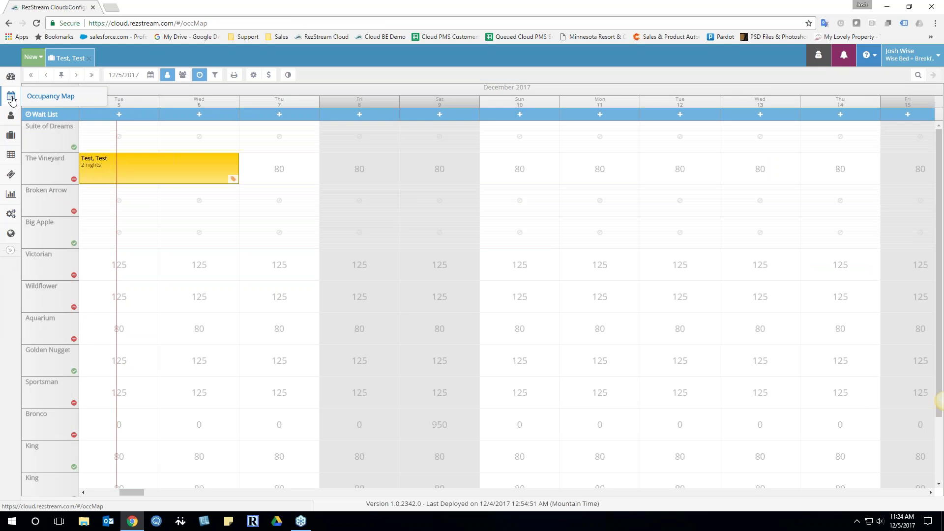
left_click(150, 74)
left_click(239, 98)
left_click(240, 99)
left_click(239, 98)
left_click(239, 98)
left_click(239, 98)
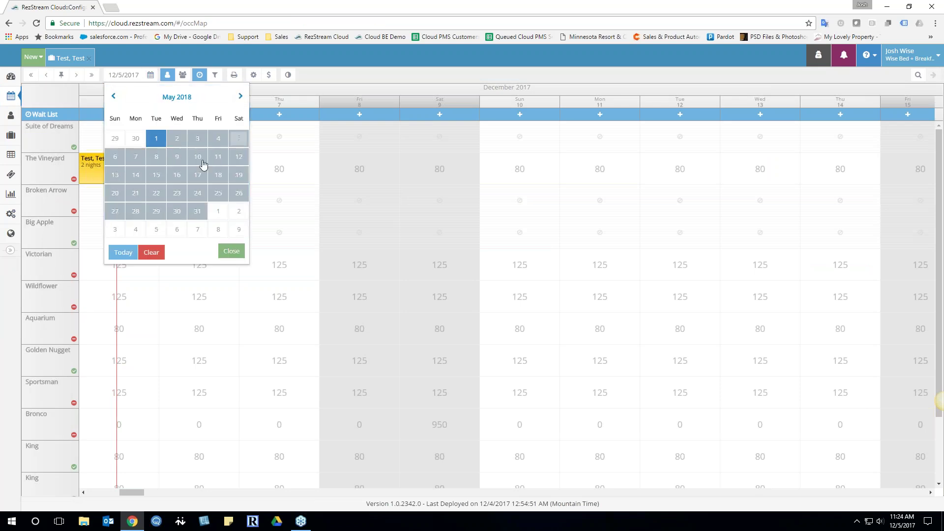
left_click(156, 138)
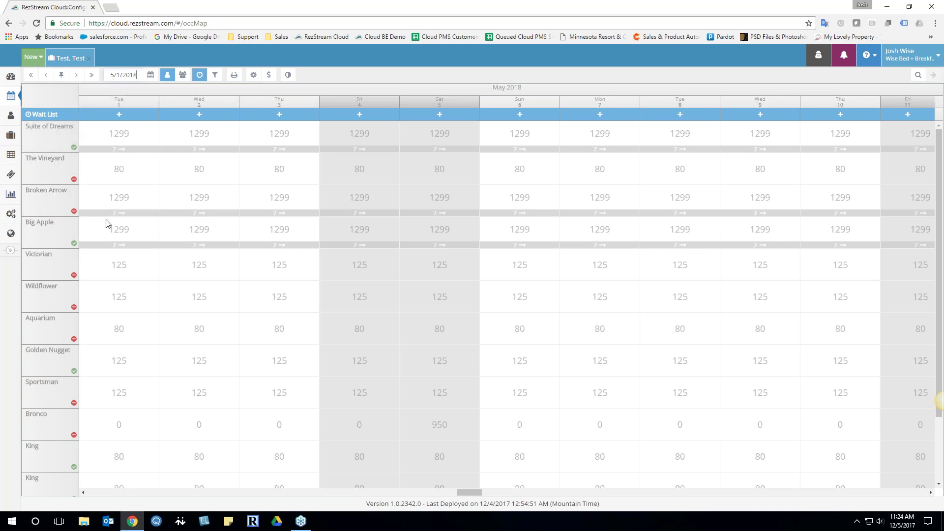
mouse_move(75, 237)
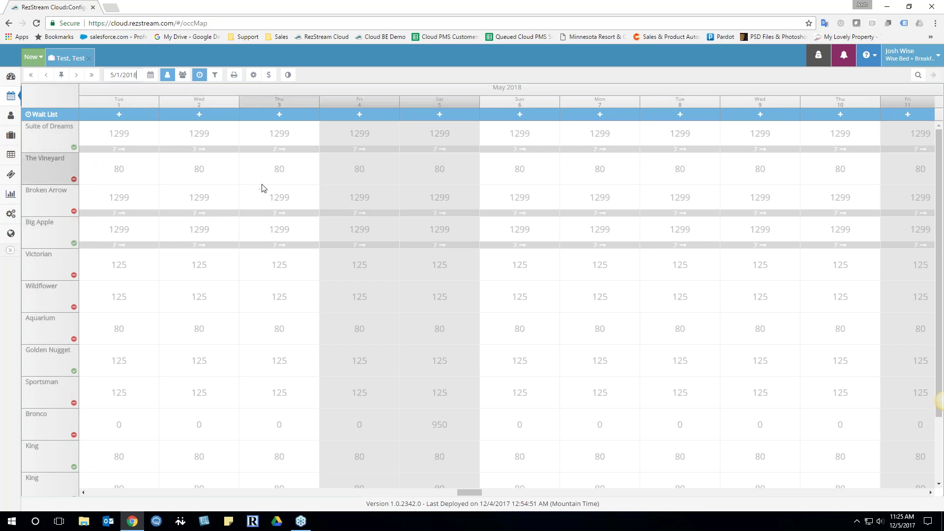
Quote a three-night stay in Suite of Dreams from May 1, 2018 to check its restrictions, and close the quote.
left_click_drag(134, 146, 270, 163)
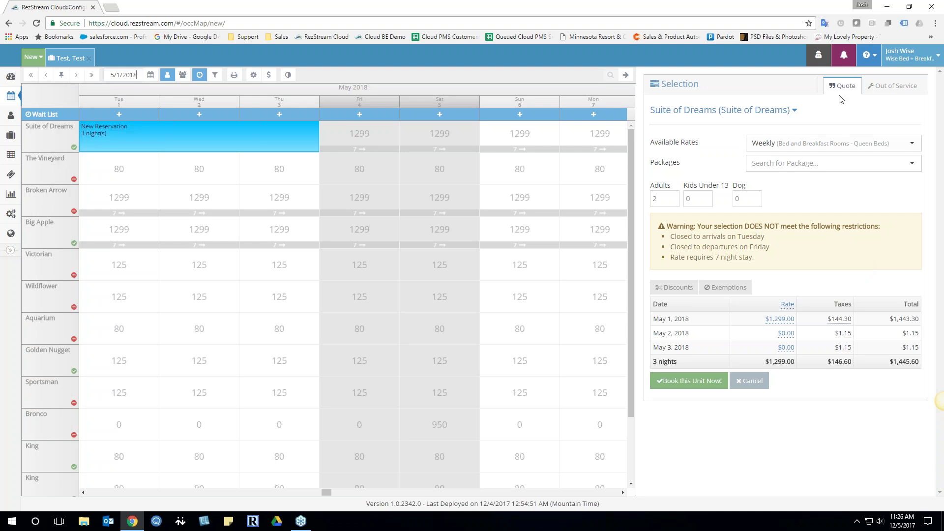
left_click(625, 75)
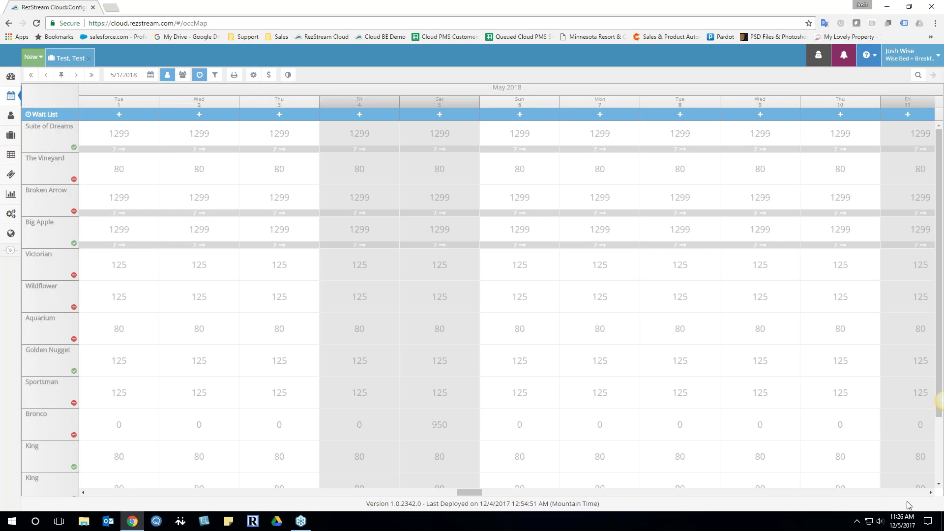
Quote a seven-night stay in Suite of Dreams from Saturday, May 5, 2018 to examine the Weekly rate's nightly breakdown.
left_click(931, 493)
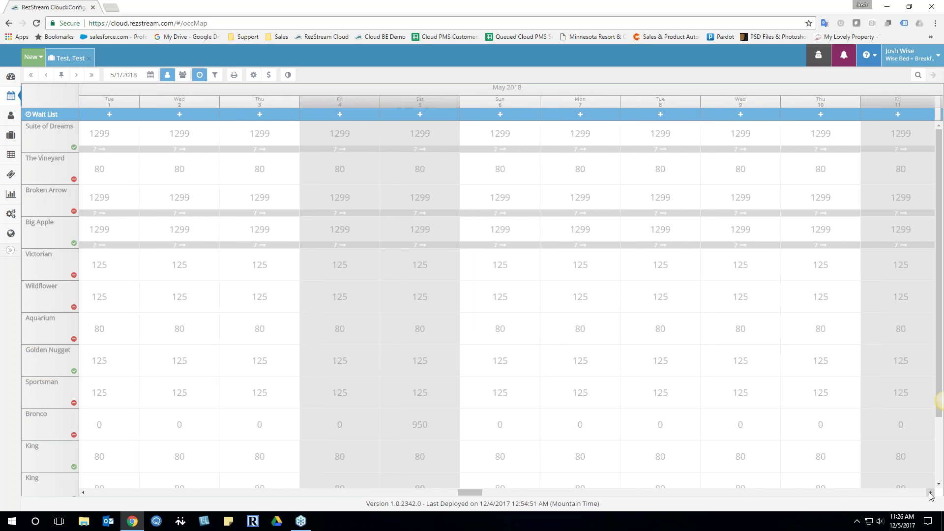
left_click(931, 493)
left_click(931, 493)
left_click_drag(385, 132, 846, 140)
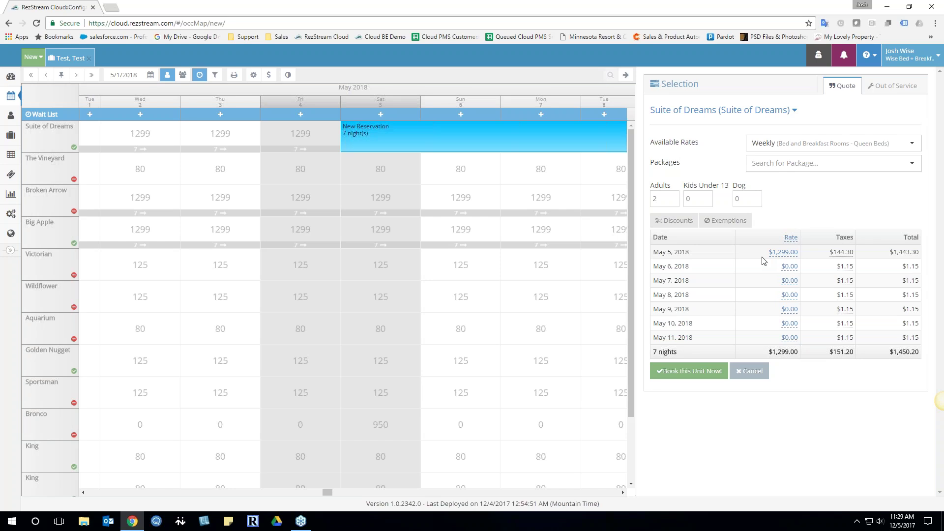
Check the dashboard, and return to the occupancy map to view the Aquarium unit's details.
left_click(11, 77)
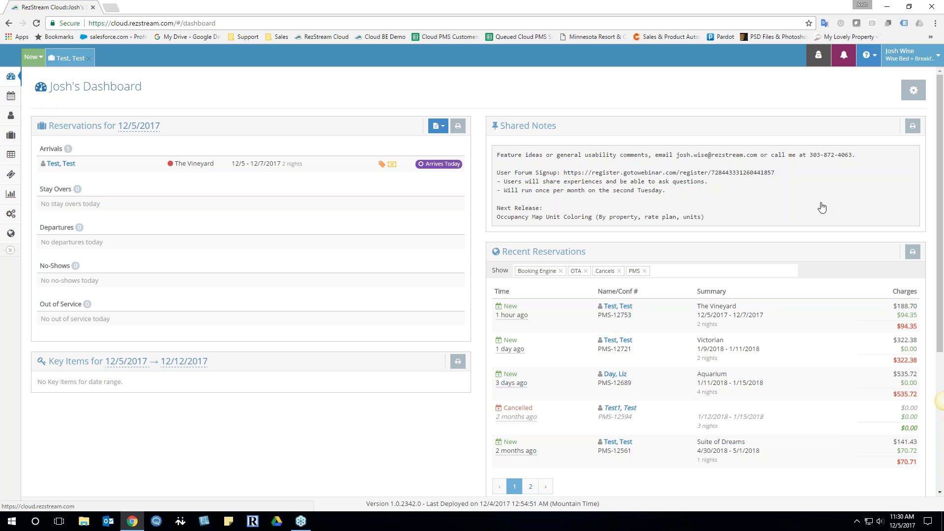
left_click(13, 103)
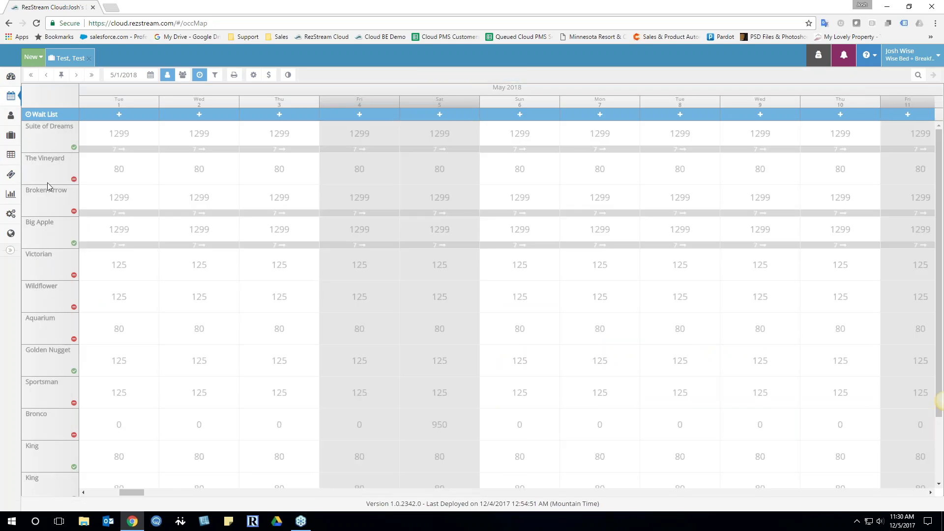
mouse_move(48, 329)
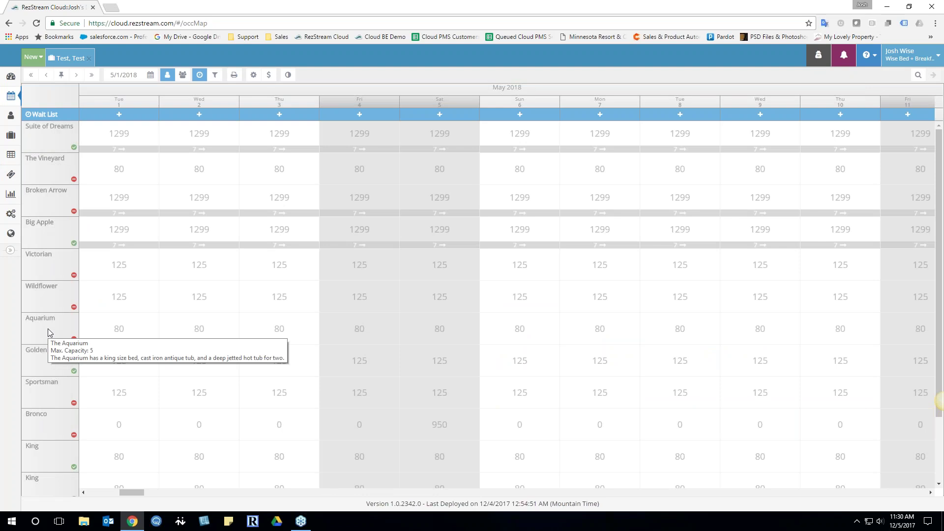